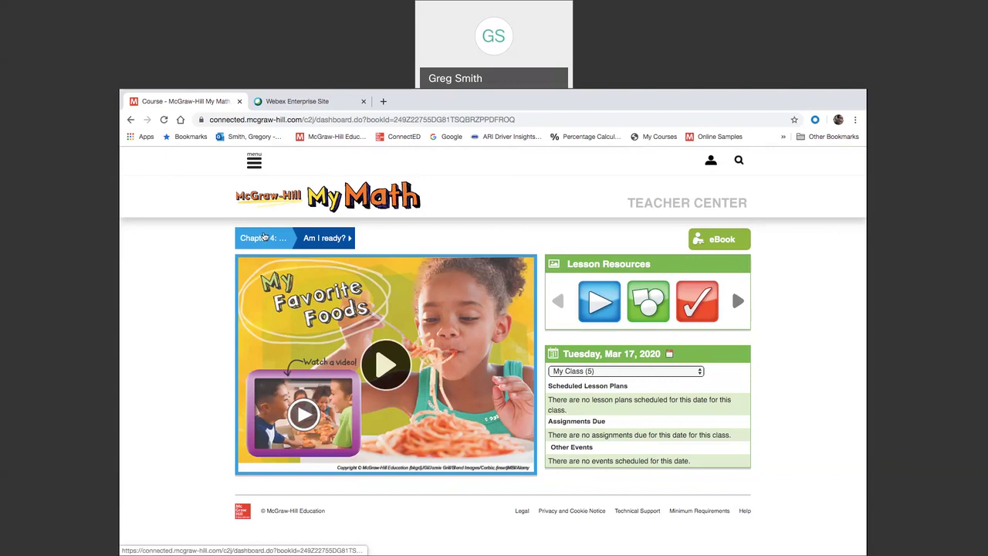
Step: Select Lesson 2: Multiplication as Repeated Addition in Chapter 4 and open its eBook
click(264, 237)
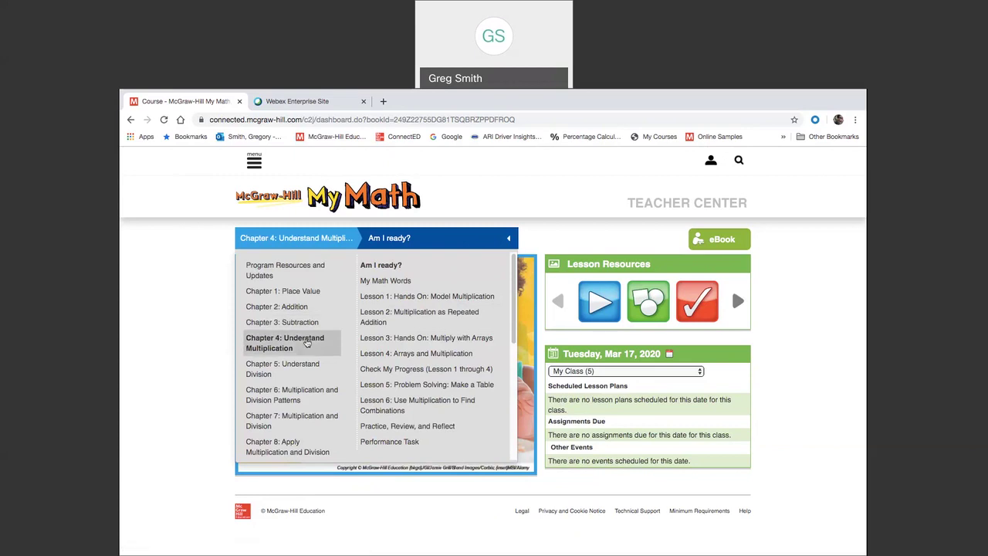
click(369, 325)
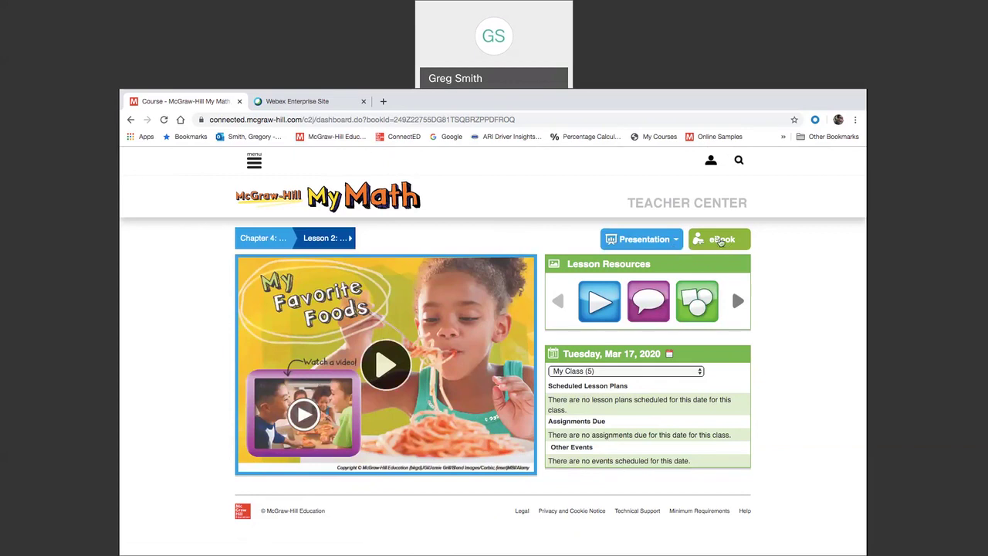
click(720, 239)
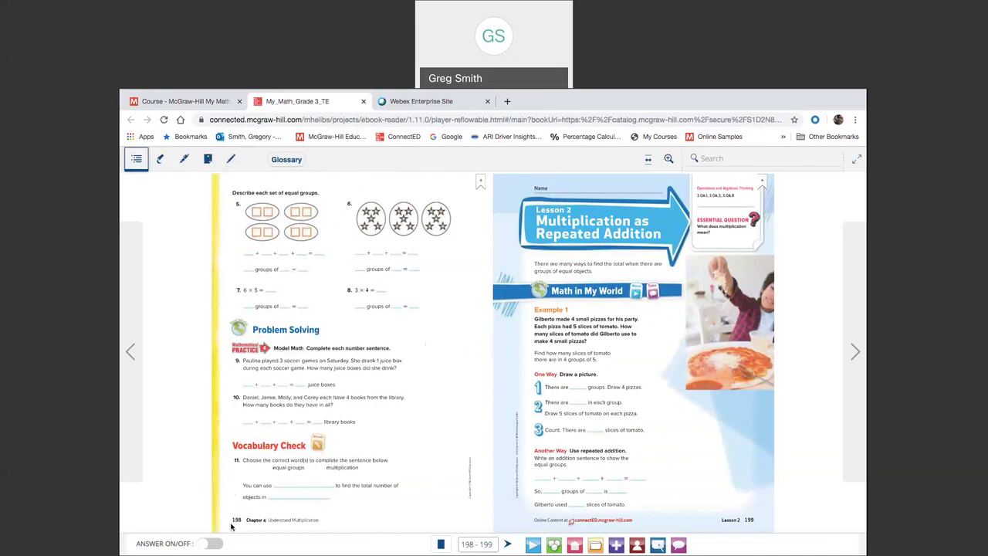
Step: Show the answers on eBook pages 198–199, and hide them again
click(213, 545)
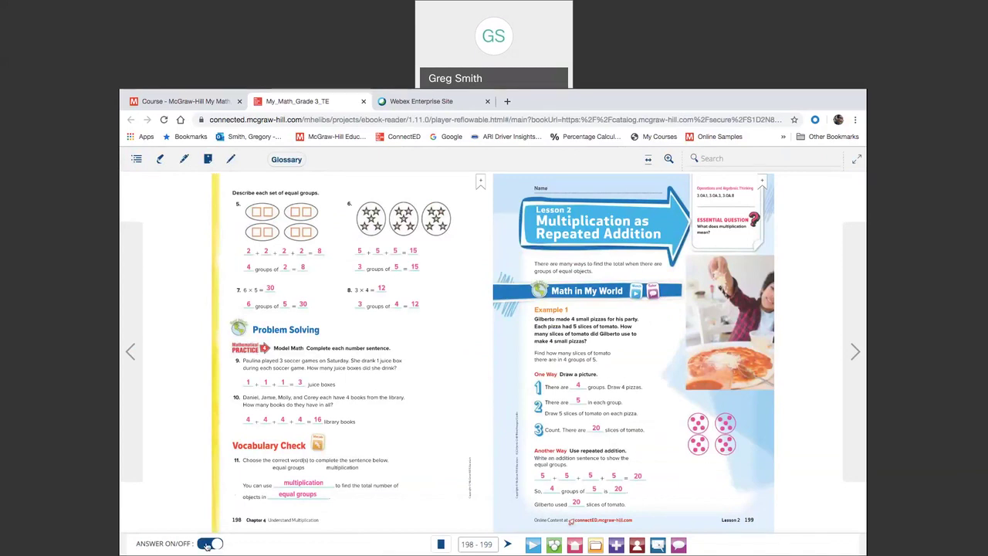
click(209, 545)
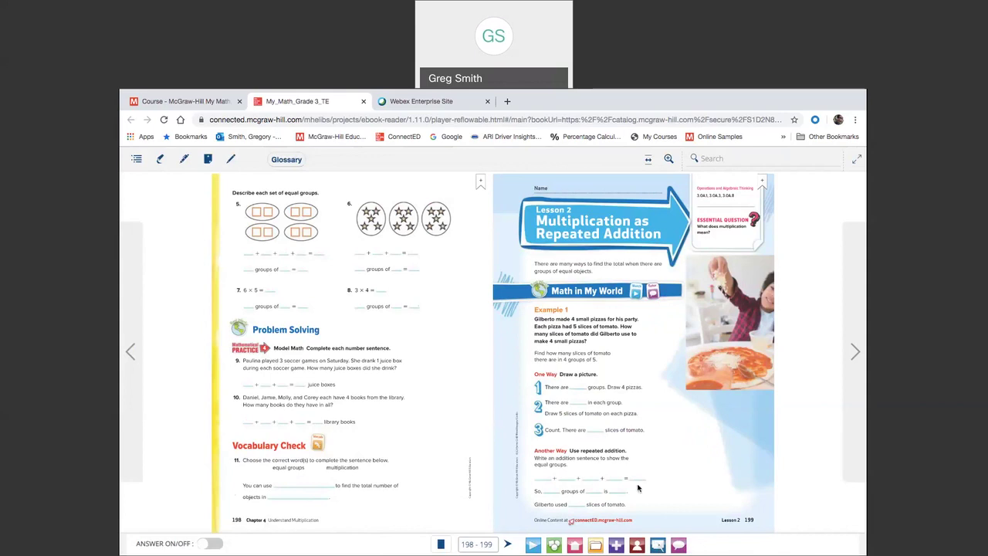
Step: Open the lesson's Watch resources from the eBook and preview the 4 × 6 Explore animation, pausing and closing it
click(533, 546)
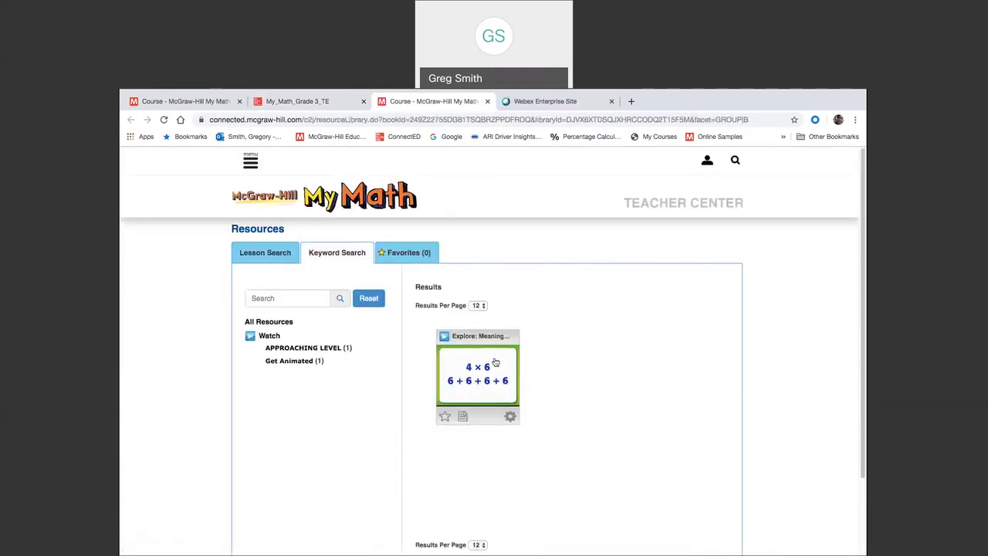
click(490, 370)
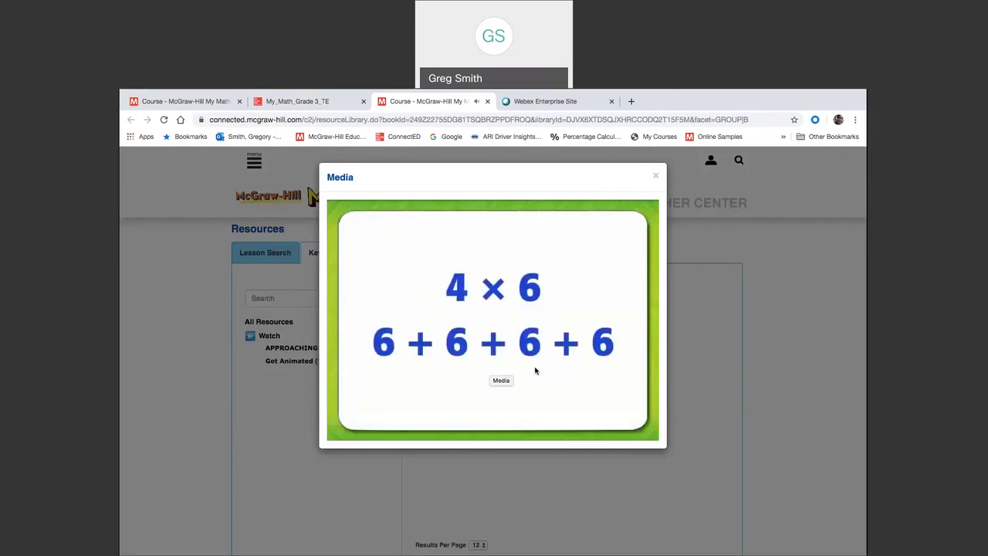
mouse_move(399, 409)
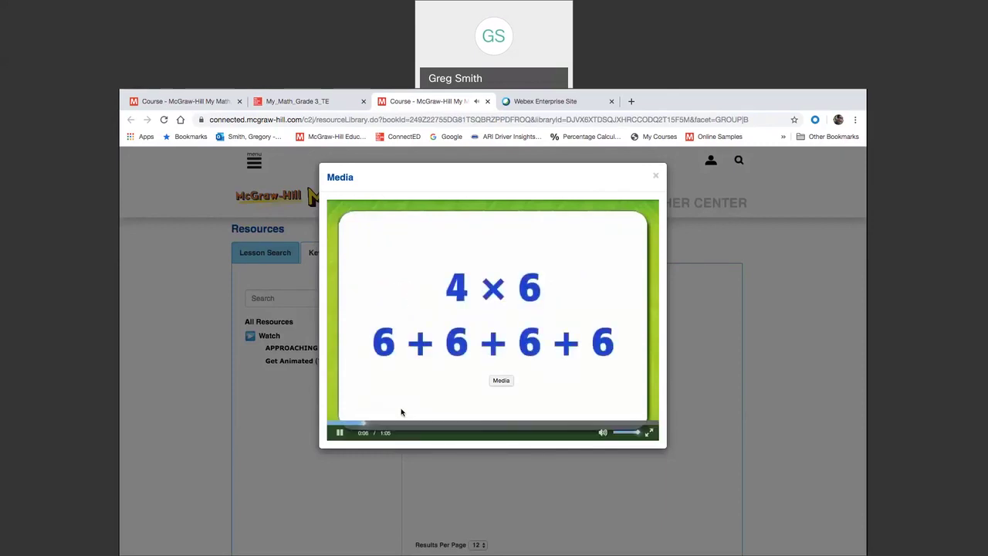
click(340, 434)
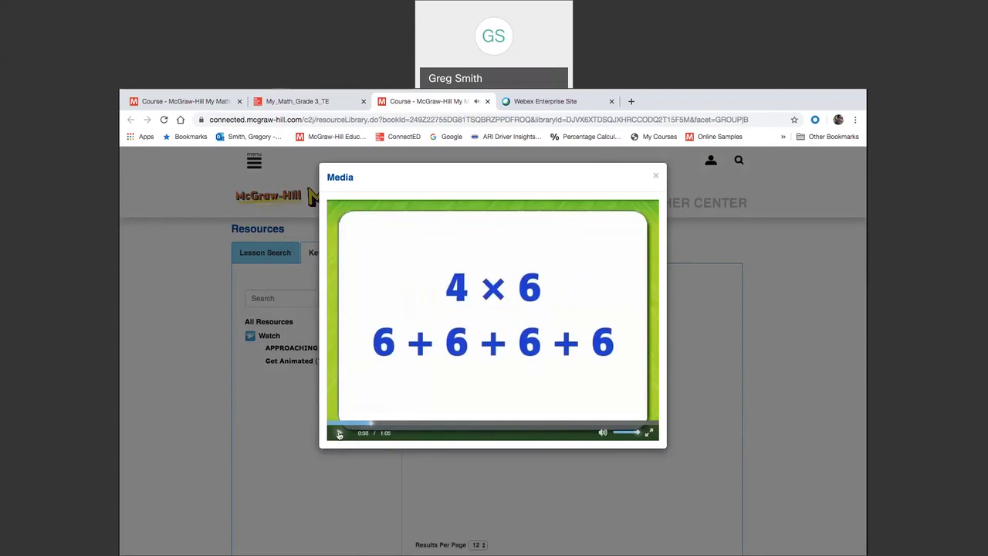
click(655, 178)
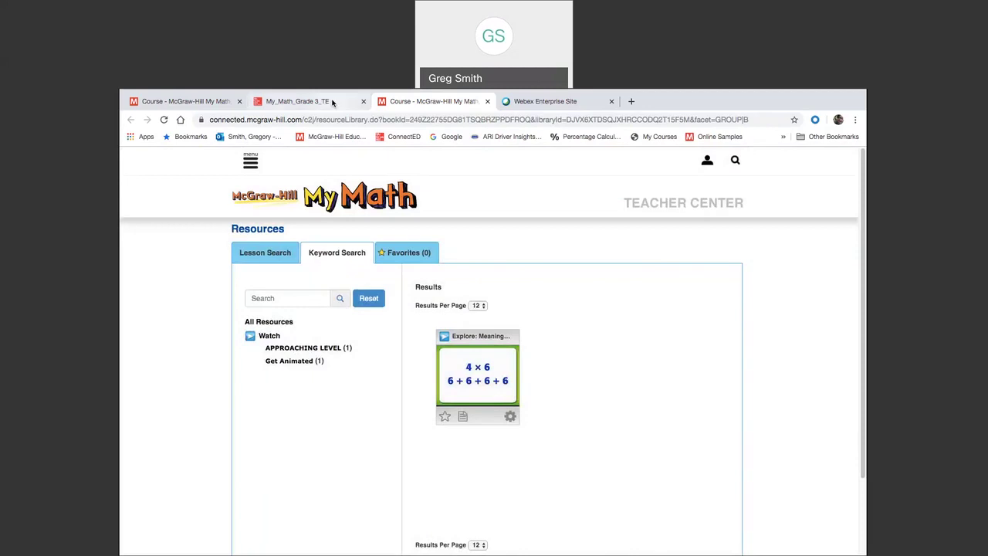
Step: Return to the eBook and open the lesson's More resources
click(332, 102)
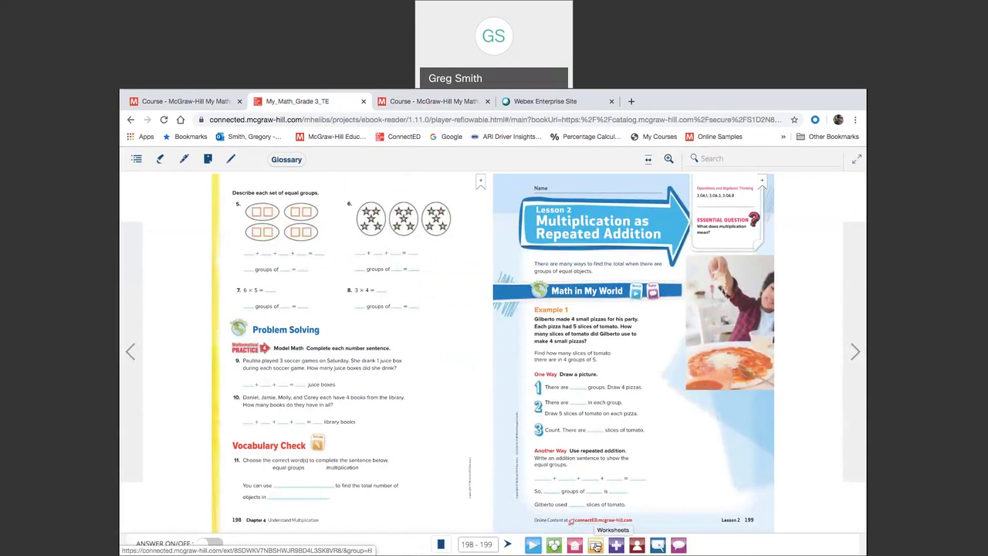
click(615, 545)
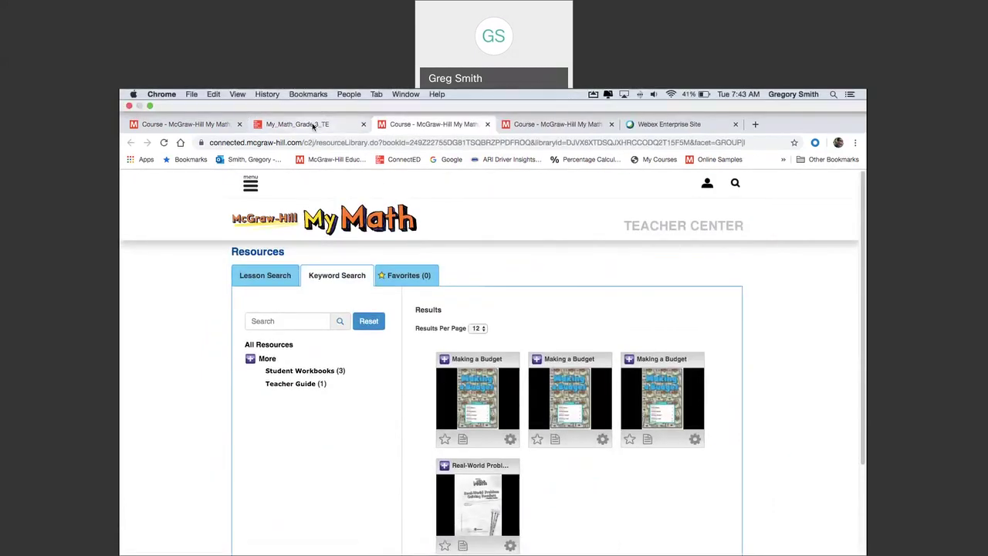
Step: Return to the eBook, open the lesson's Response to Intervention resources and look through the worksheets
click(312, 125)
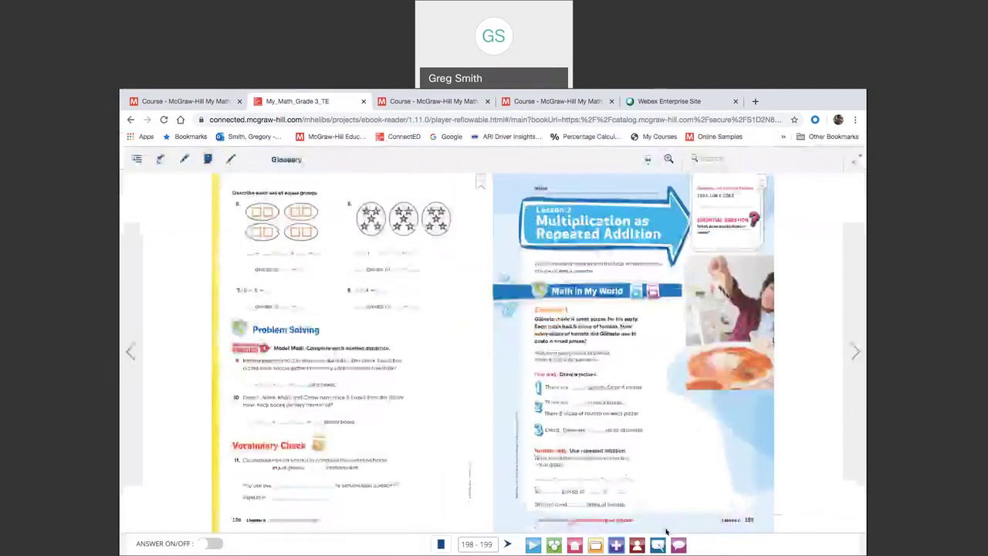
click(638, 546)
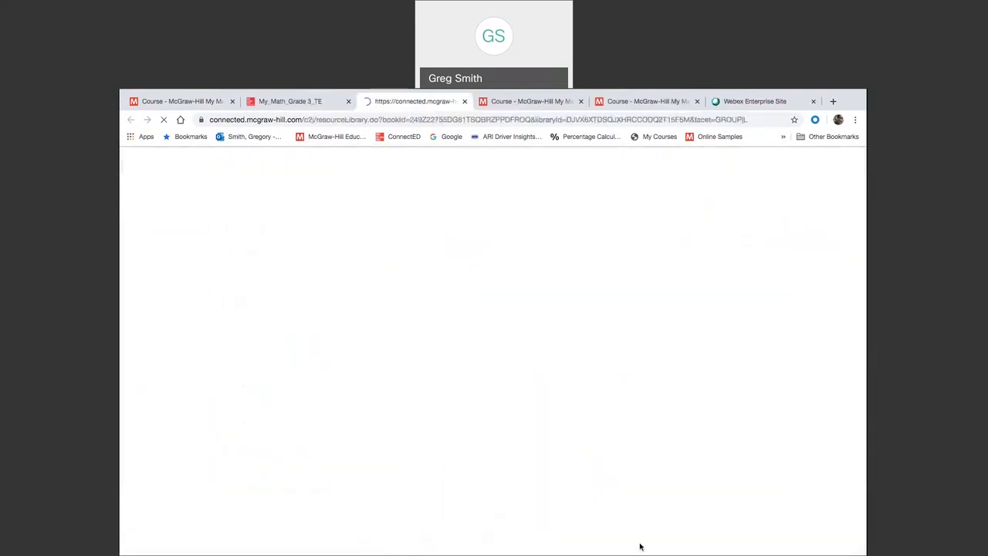
scroll(500, 360, down, 1)
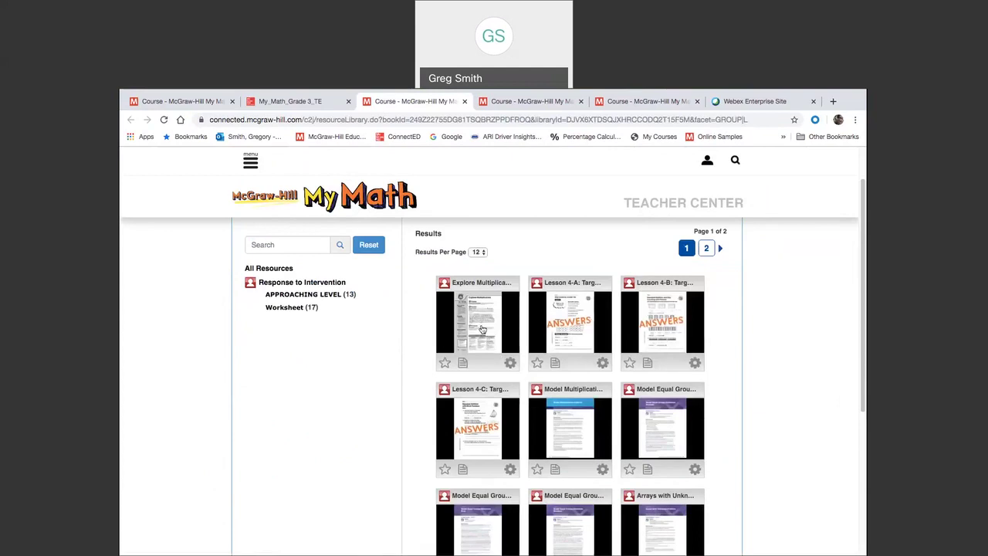
scroll(452, 254, up, 1)
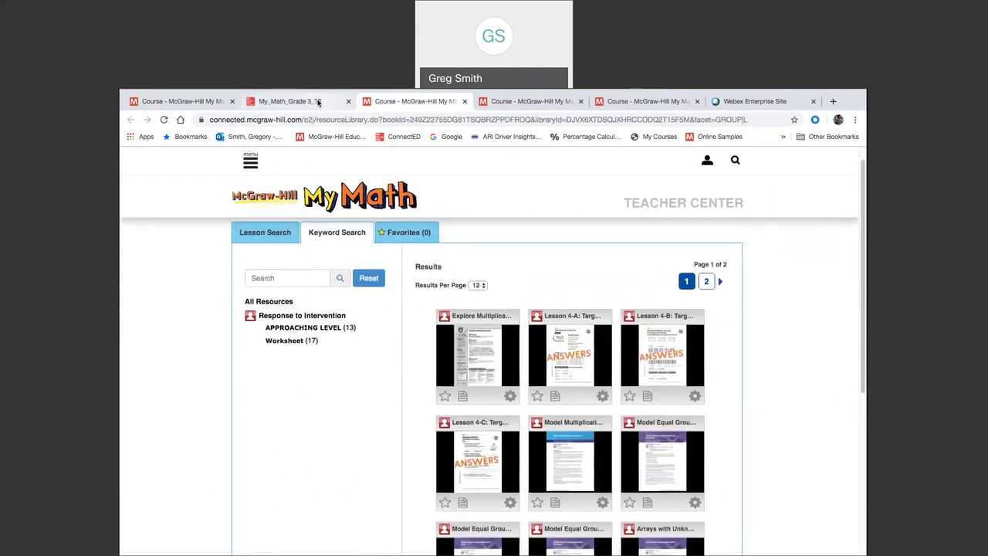
Step: Open the Tutor resources from the eBook and preview the English Multiplication as Repeated Addition tutor video, pausing and closing it
click(318, 103)
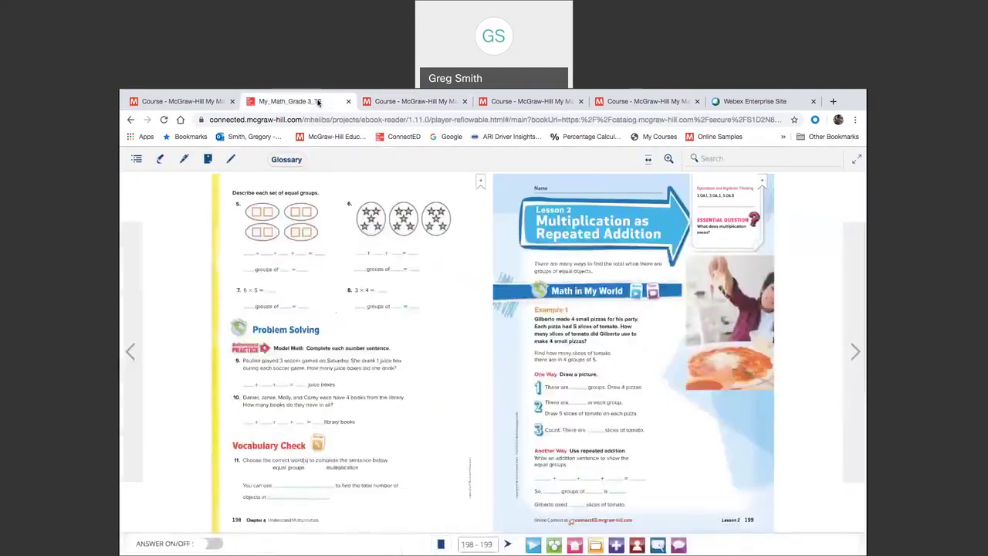
click(677, 544)
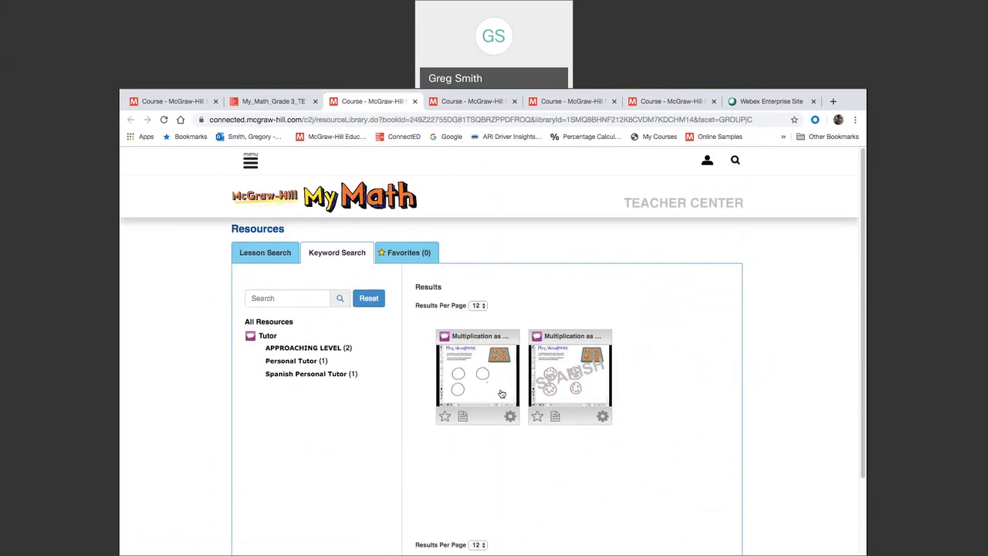
mouse_move(475, 352)
click(480, 374)
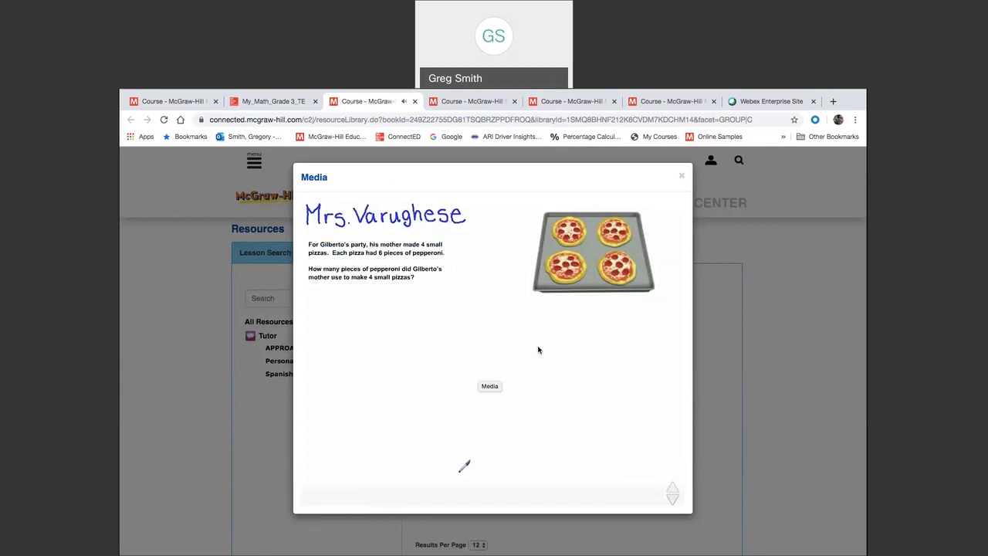
mouse_move(533, 356)
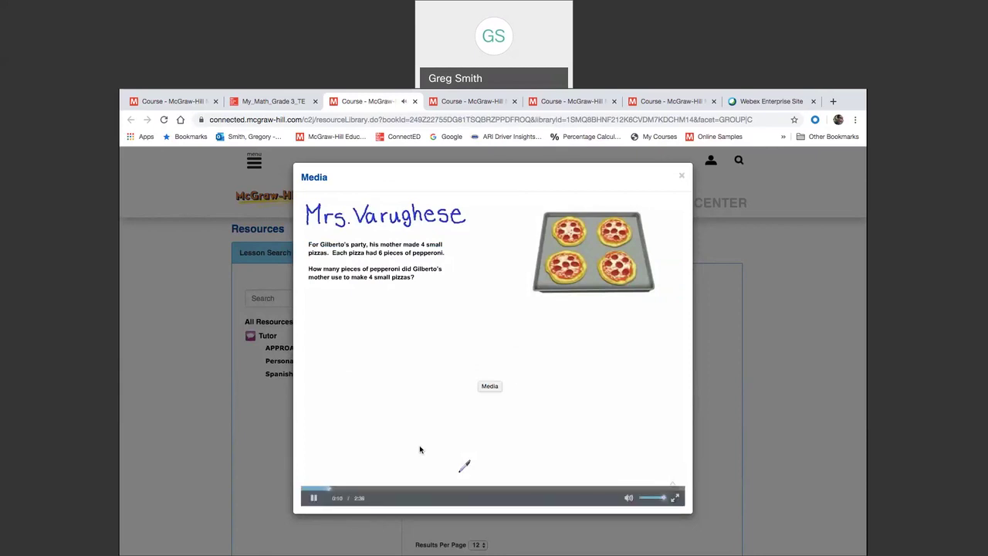
click(315, 498)
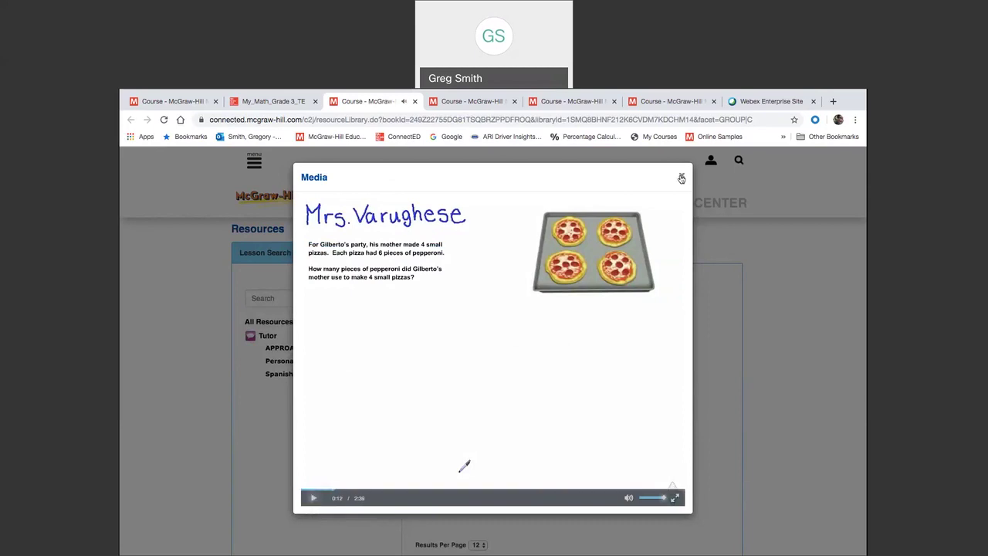
click(682, 178)
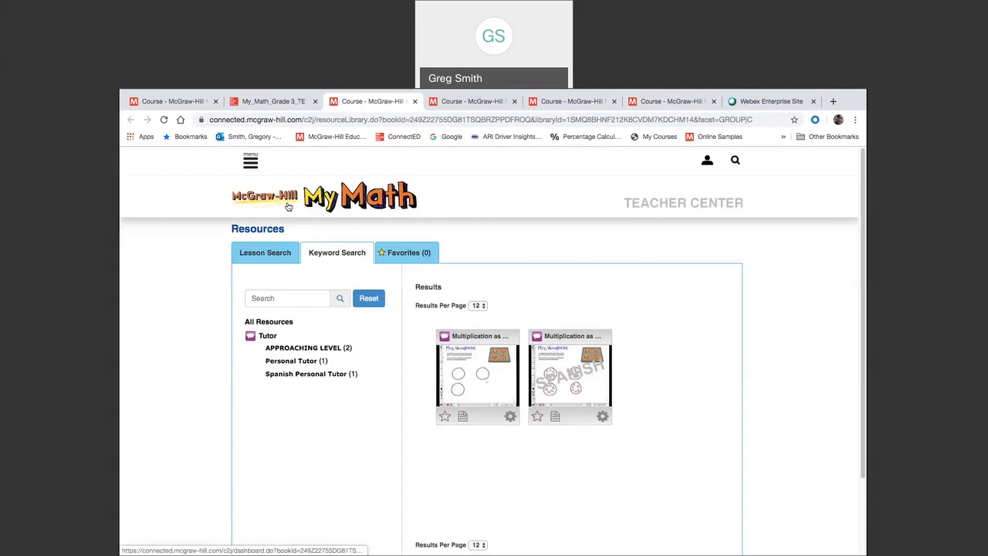
Step: Return to the course home page and review the chapter and lesson list for Lesson 2
click(286, 103)
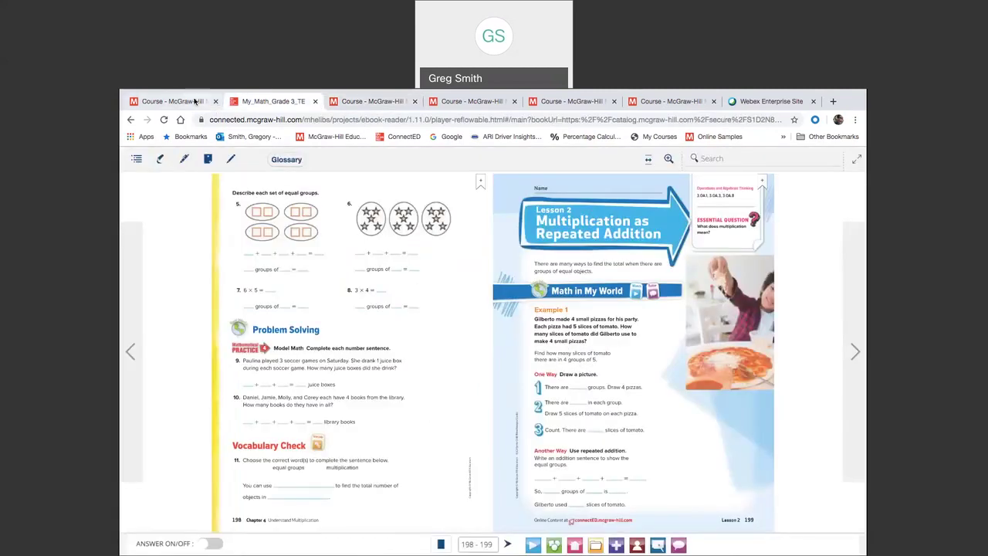
click(196, 101)
click(268, 237)
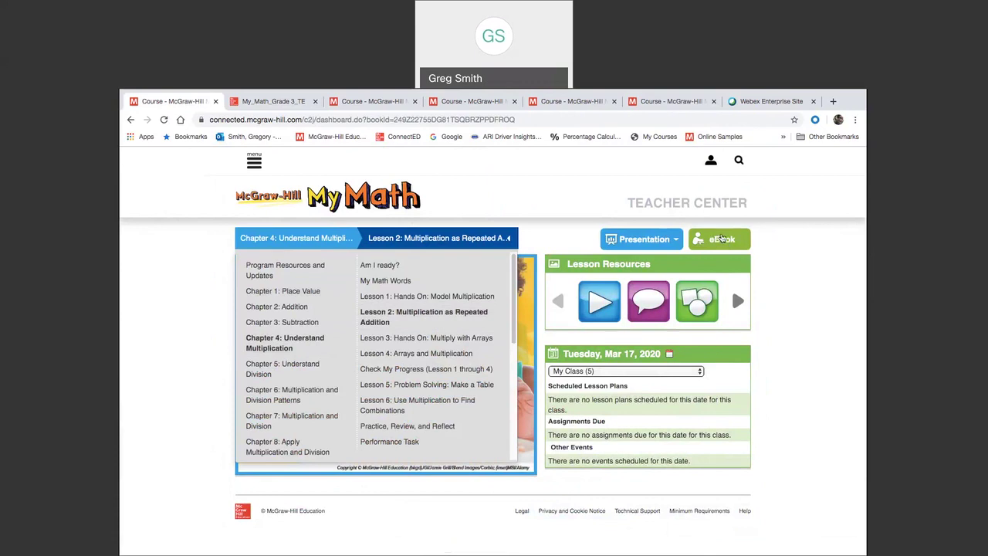
click(785, 296)
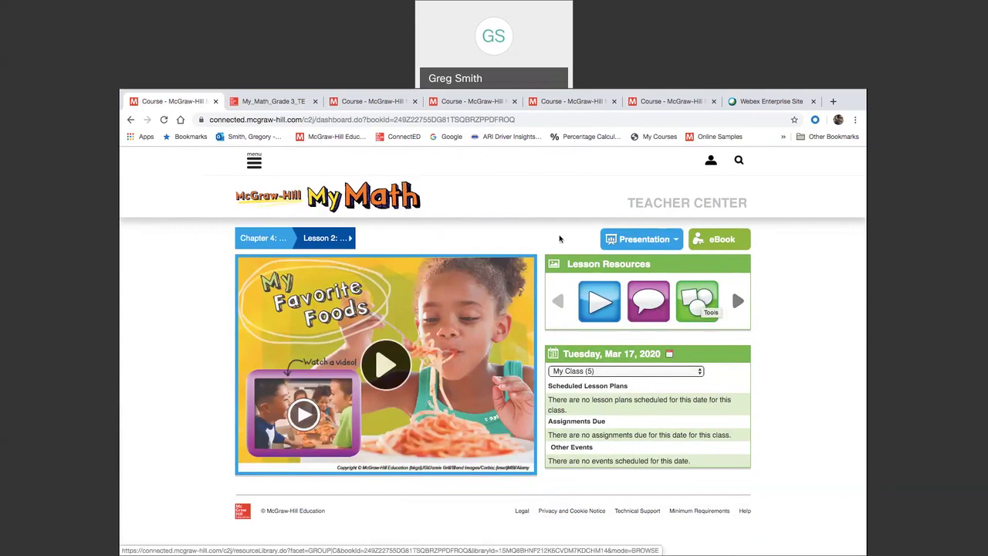
click(258, 240)
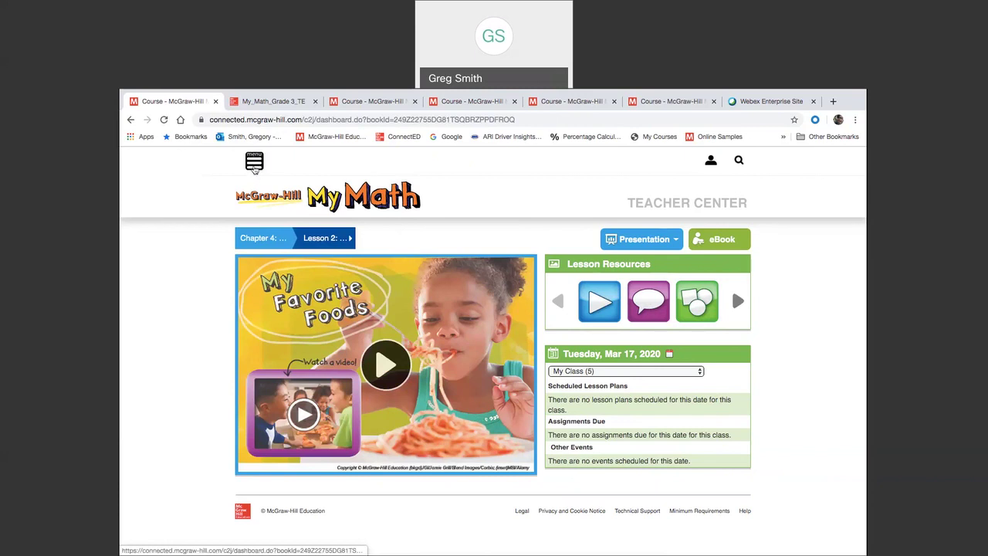
Step: Open Plan and Present for Lesson 2 and collapse the What's the Math? section
click(254, 165)
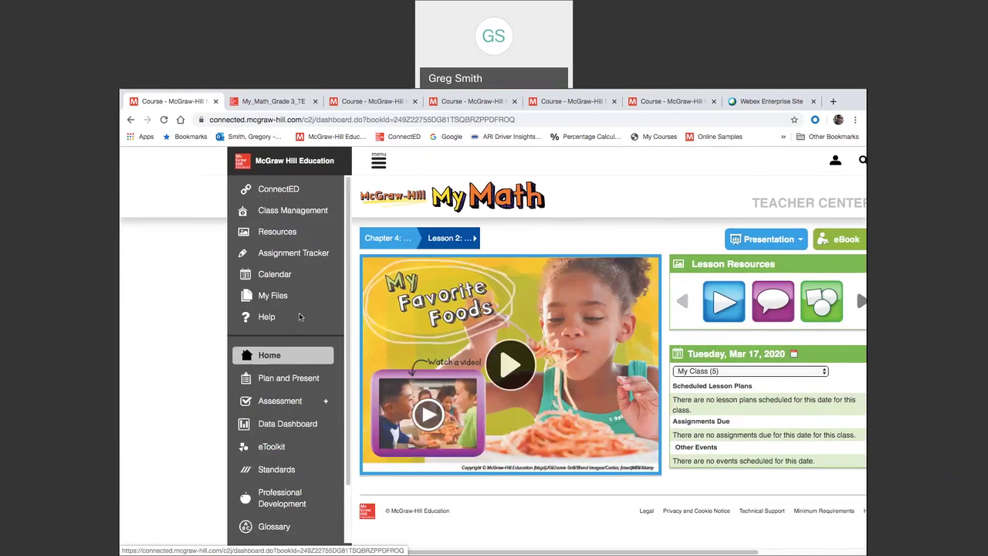
click(287, 377)
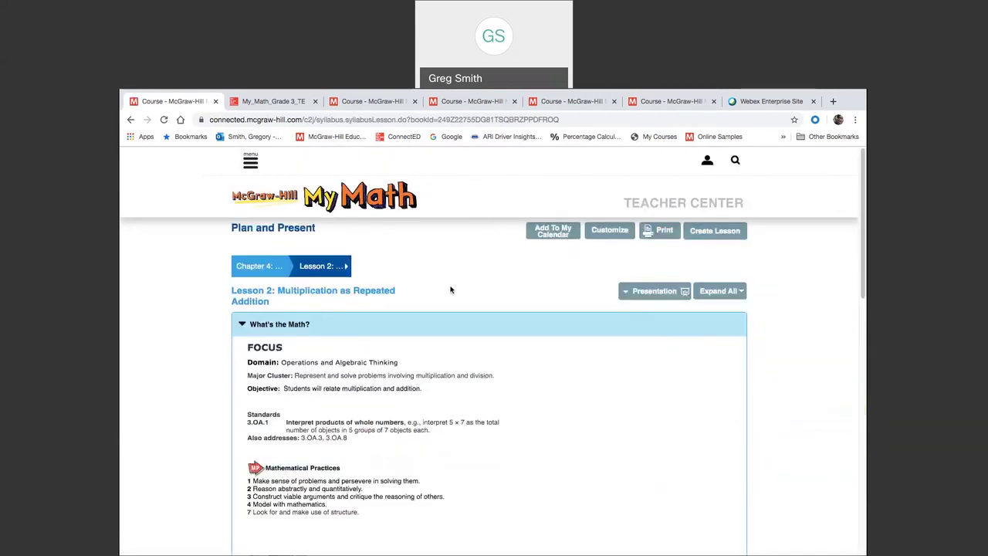
click(300, 323)
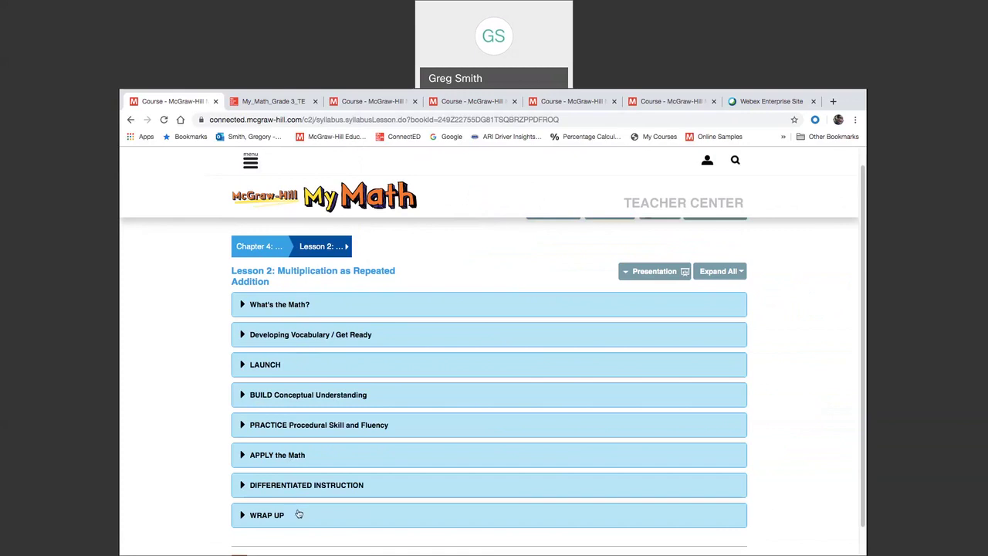
Step: Expand the LAUNCH section of the lesson plan, review its activities and resources, and collapse it
click(305, 368)
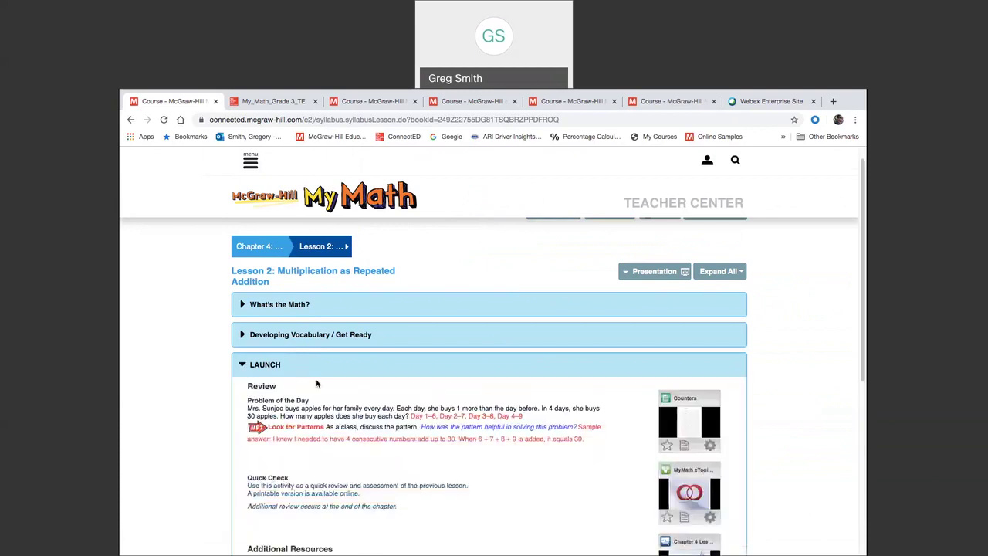
scroll(313, 376, down, 3)
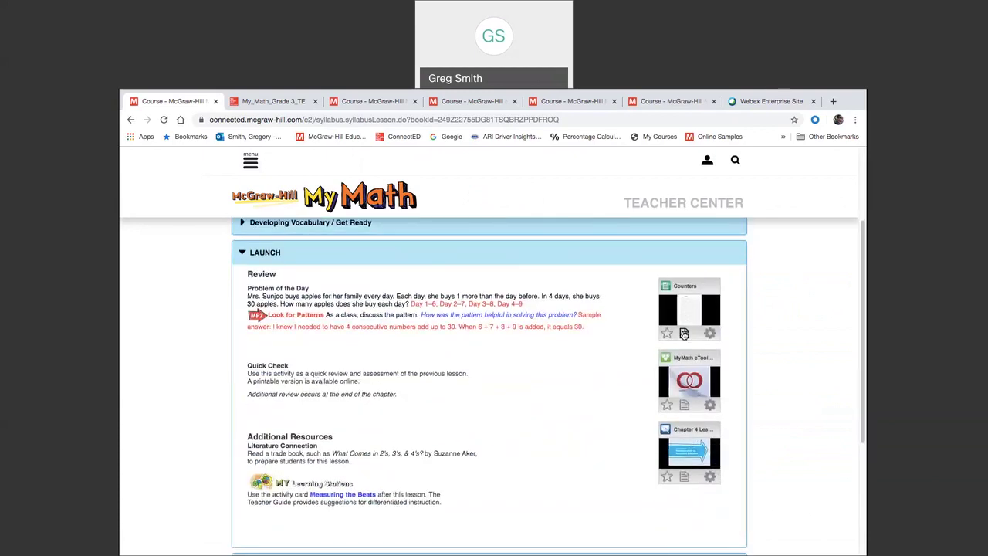
click(534, 248)
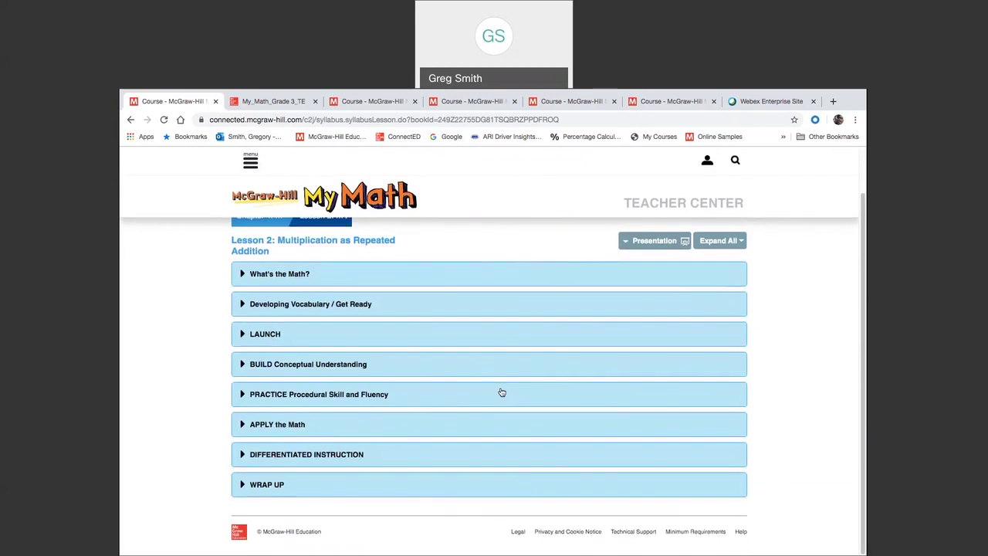
Step: Expand the PRACTICE Procedural Skill and Fluency section and review its Math in My World examples and linked resources
click(450, 394)
scroll(555, 424, down, 3)
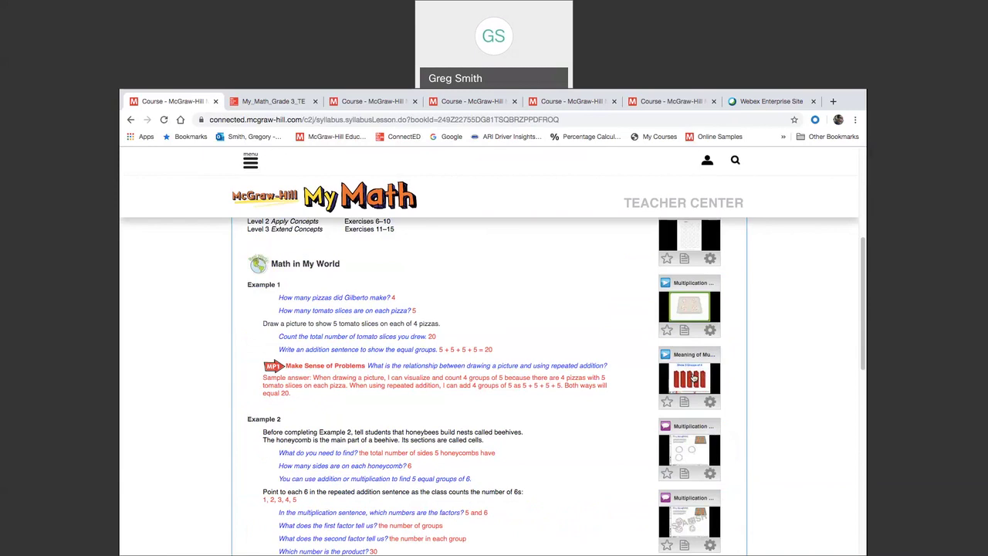
scroll(692, 380, down, 1)
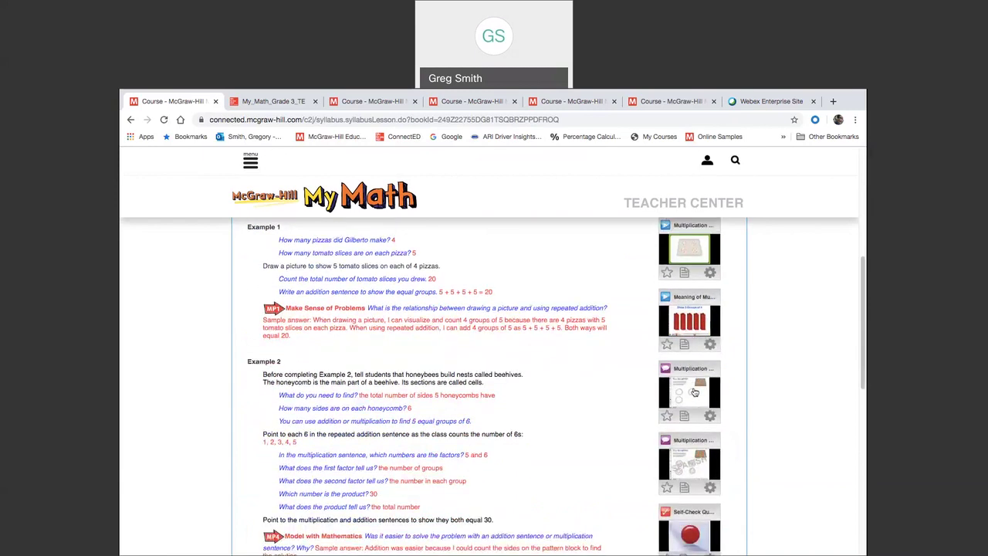
scroll(693, 395, down, 1)
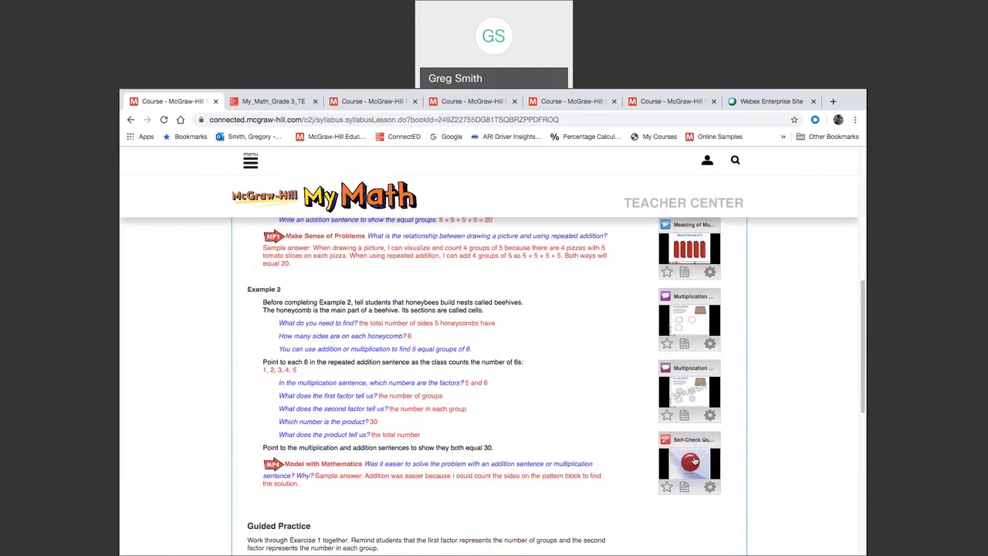
Step: Review the linked practice resources and start a new assignment from the Self-Check Quiz resource
scroll(694, 460, up, 3)
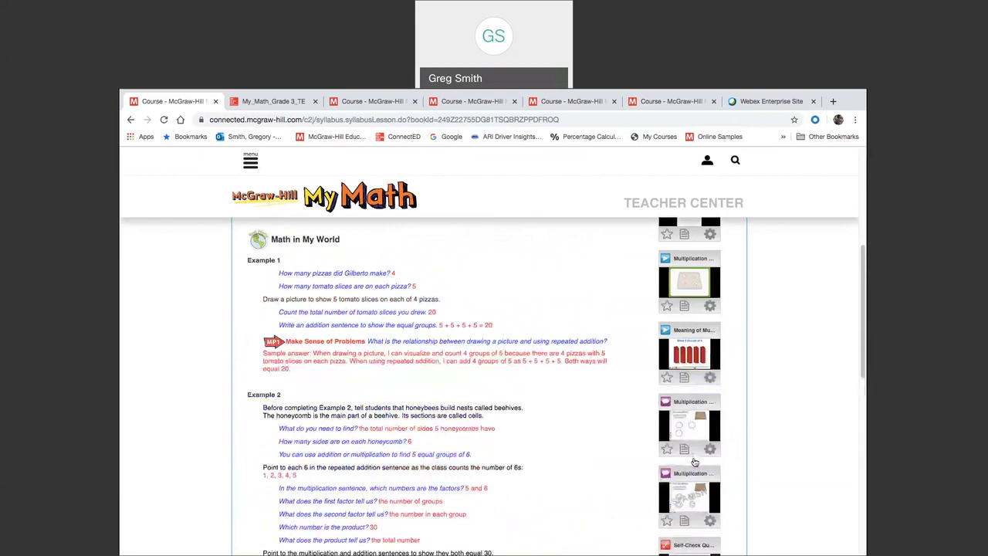
scroll(694, 460, up, 1)
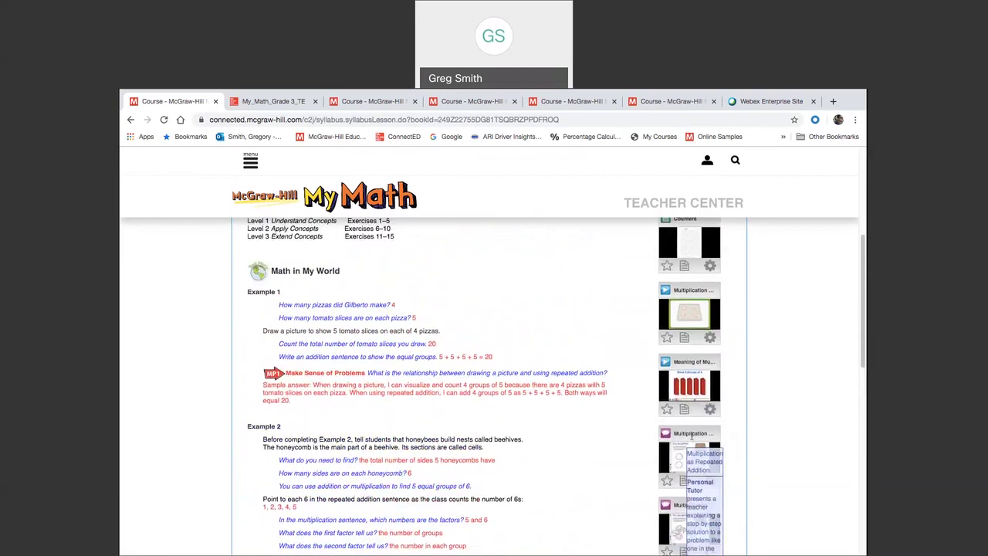
click(710, 338)
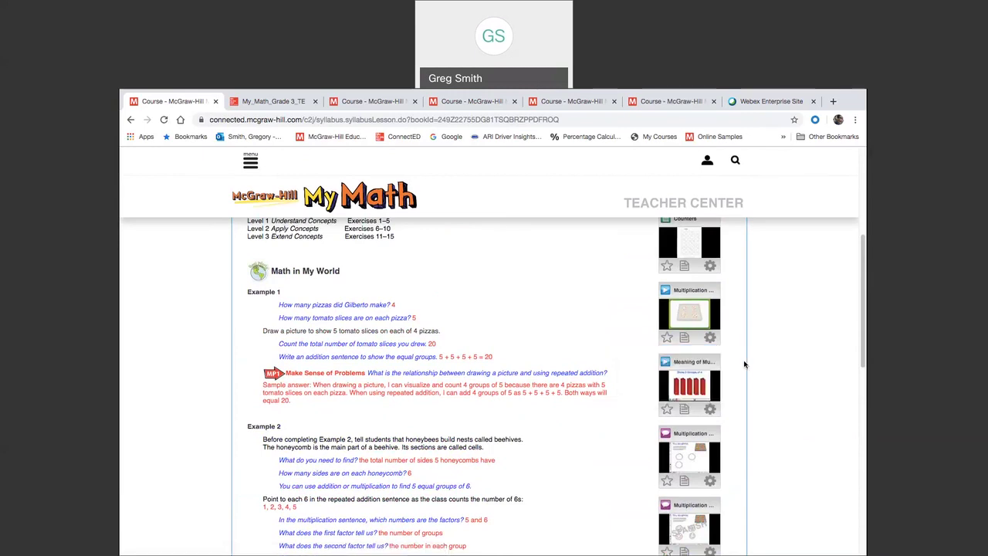
scroll(735, 415, down, 2)
scroll(735, 414, down, 1)
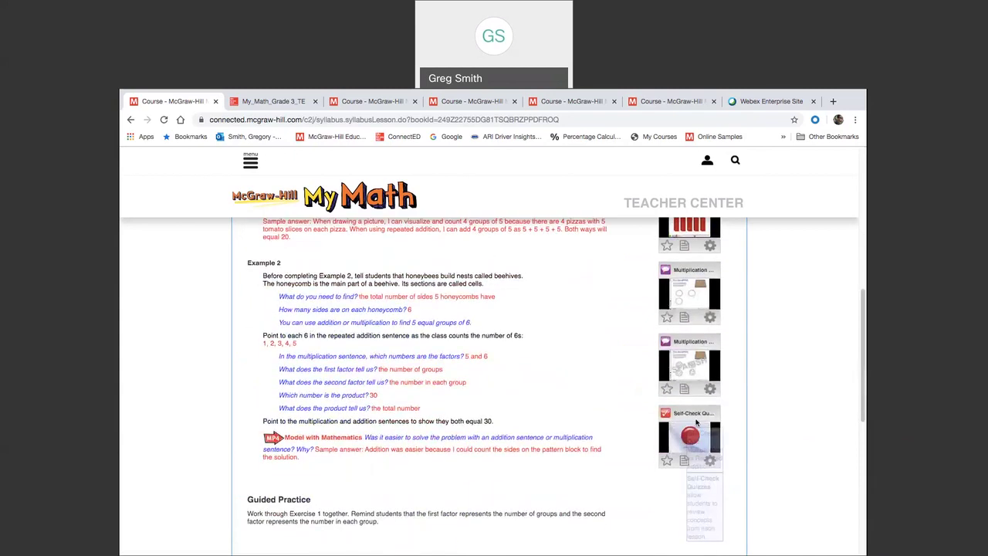
click(710, 461)
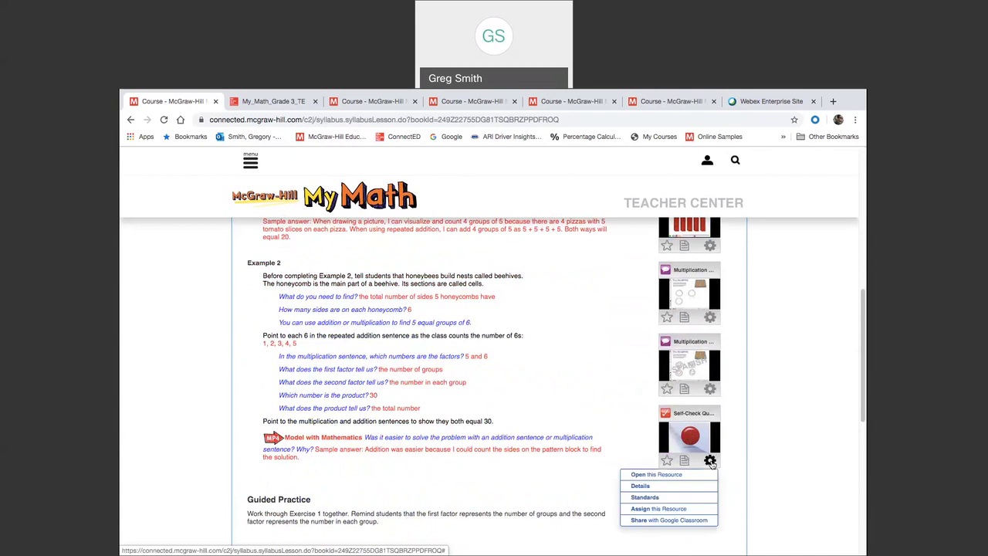
click(688, 510)
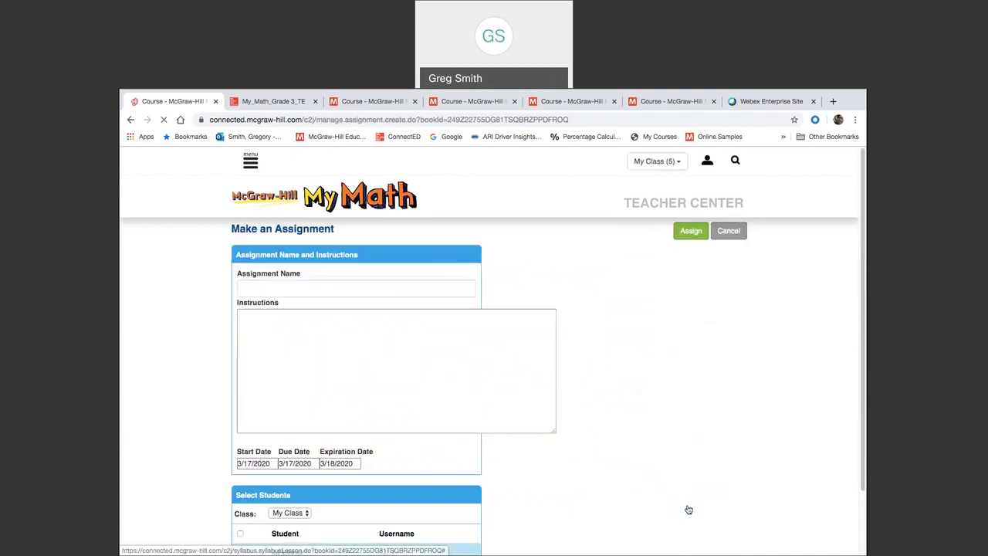
Step: Name the assignment "Self-Check Quiz" and enter the instructions "Complete the quiz and check your answers."
click(314, 288)
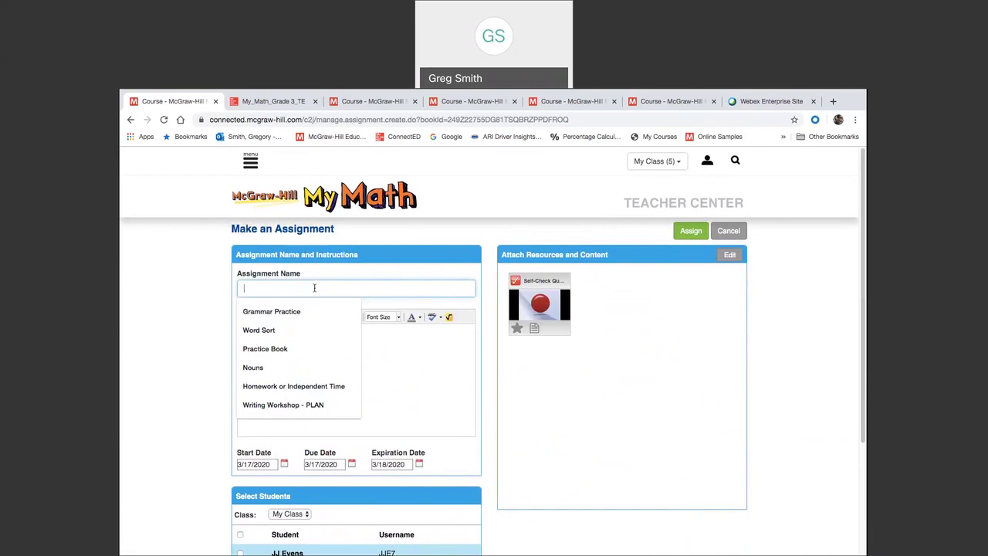
text(elf)
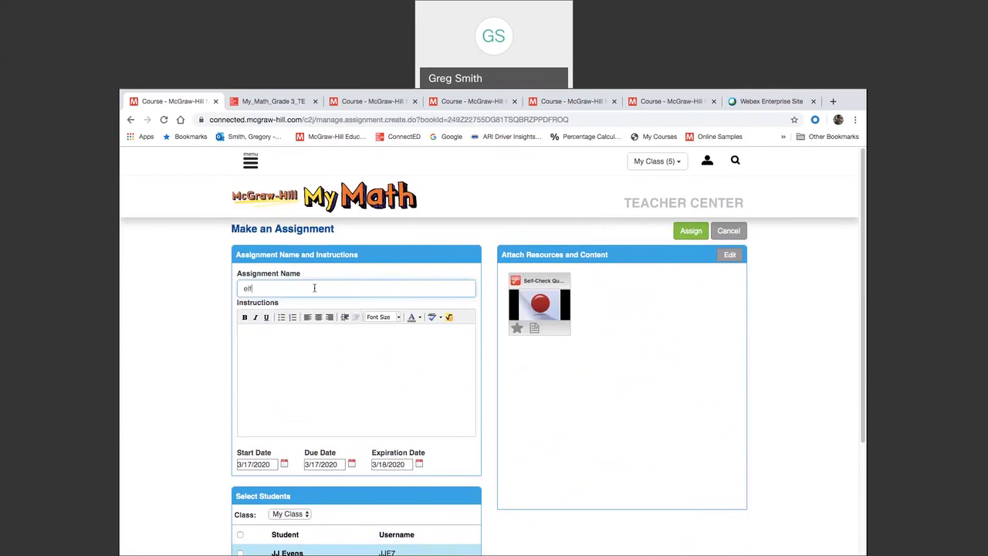
key(BackSpace)
key(BackSpace)
key(BackSpace)
text(Self-Check Q)
key(BackSpace)
text(Quiz)
click(294, 339)
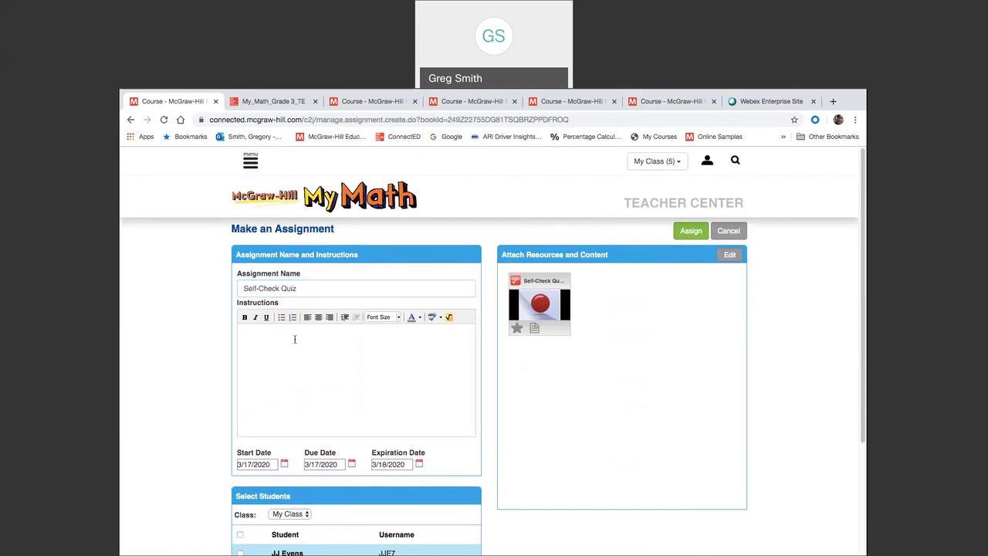
text(Complete the quiz and check your answers.)
Step: Set both the due date and the expiration date of the assignment to 3/31/2020
scroll(310, 419, down, 2)
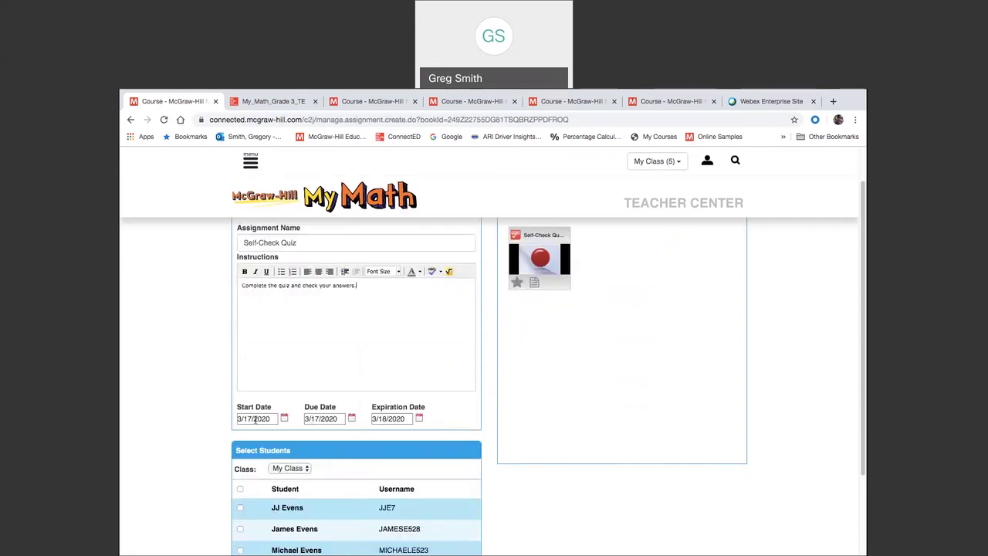
click(352, 419)
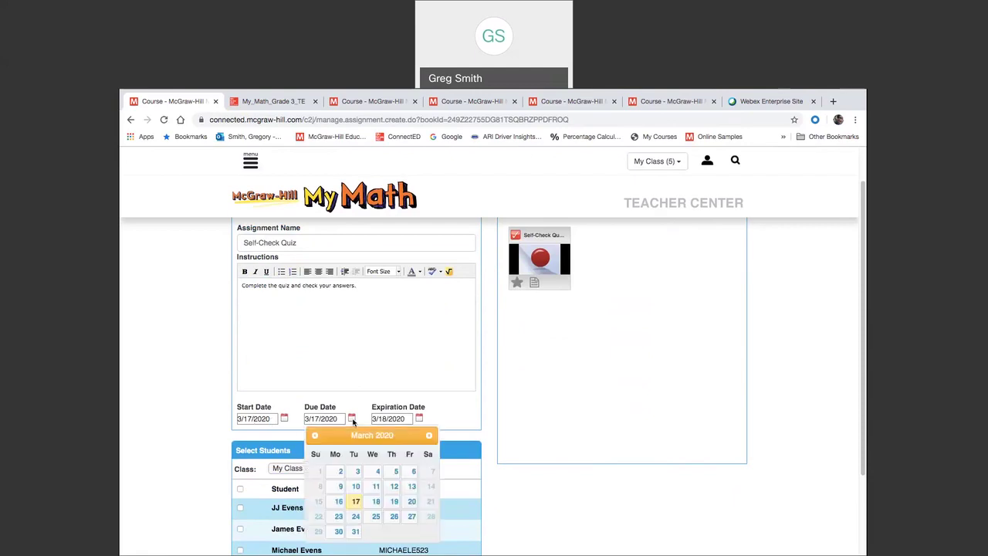
click(355, 531)
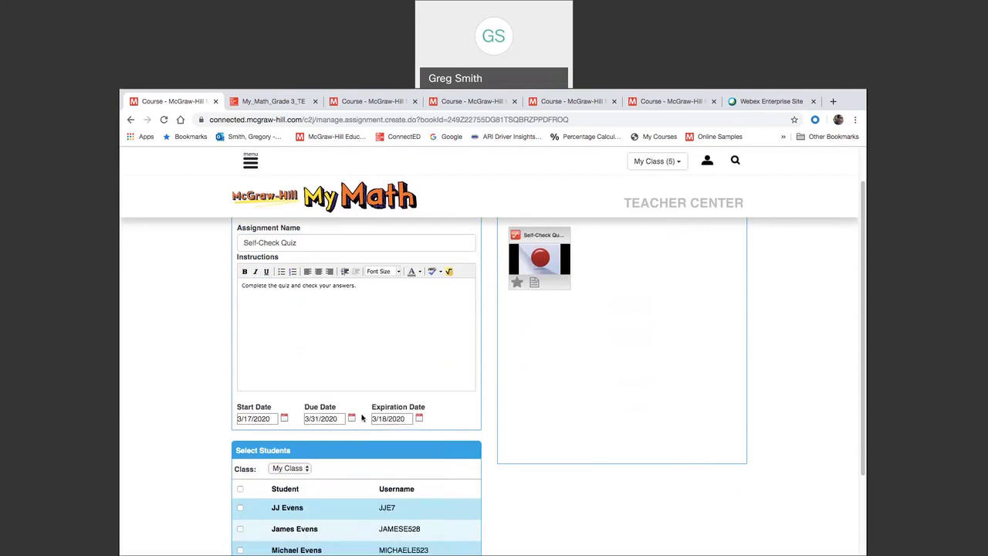
click(419, 419)
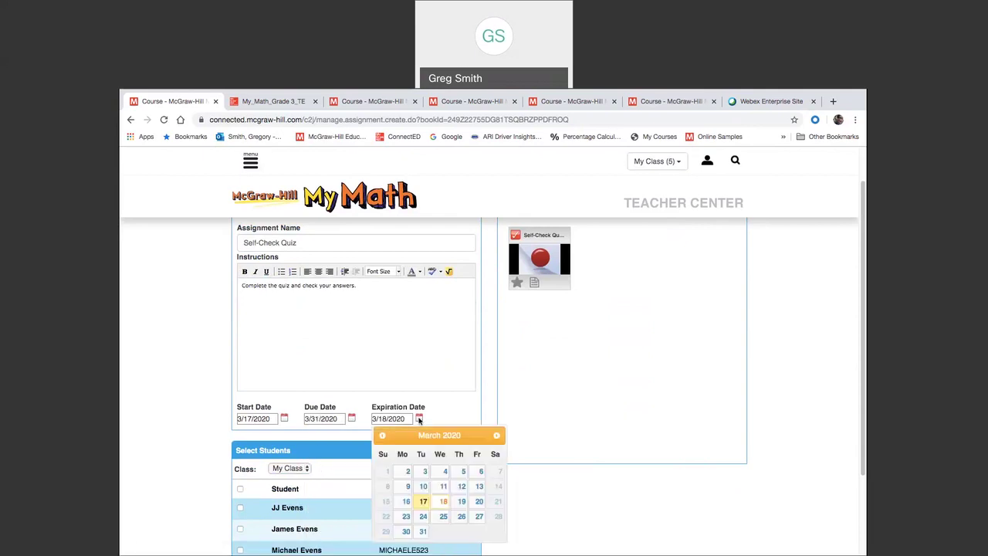
click(422, 531)
Step: Select all students in My Class and assign the Self-Check Quiz to them
scroll(450, 461, down, 1)
scroll(449, 461, down, 1)
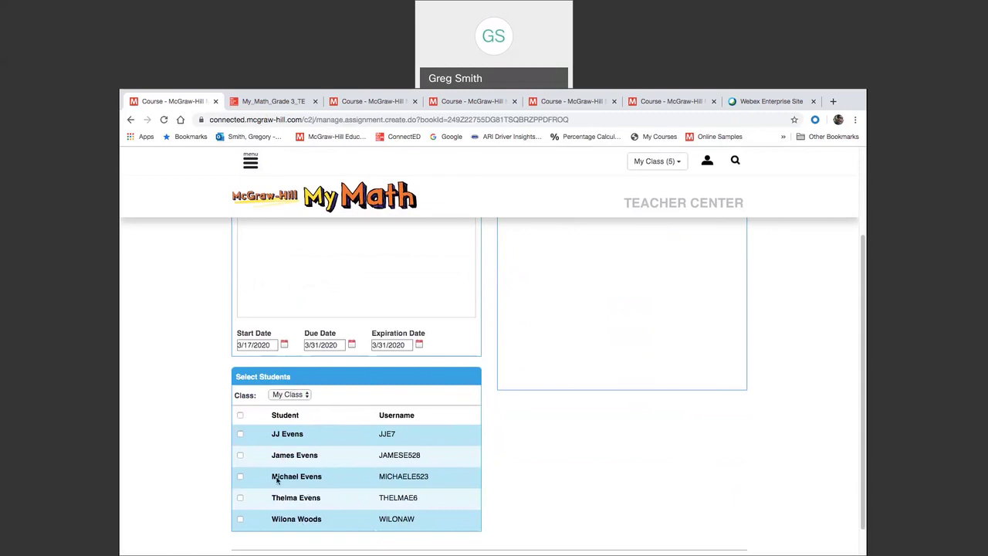
scroll(278, 479, up, 1)
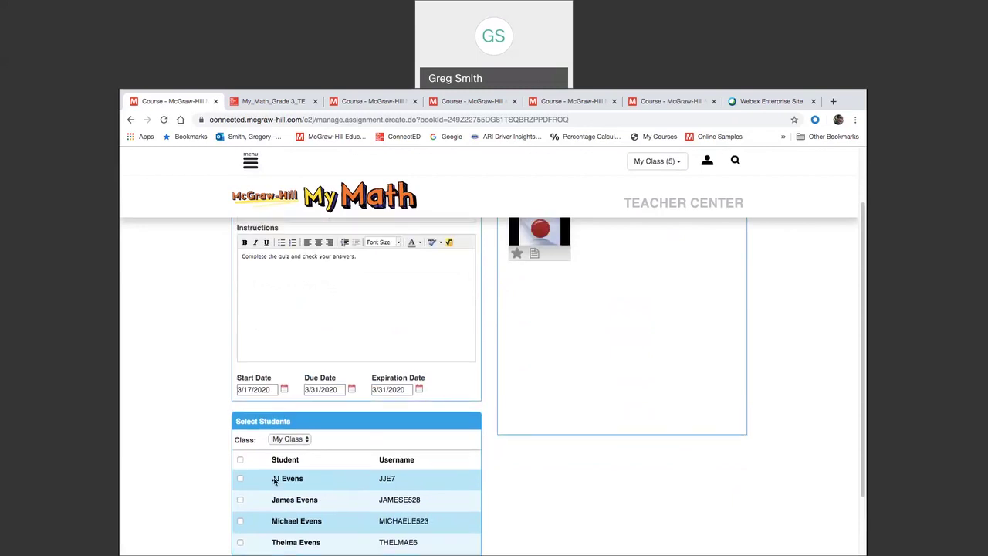
click(241, 460)
scroll(271, 472, down, 1)
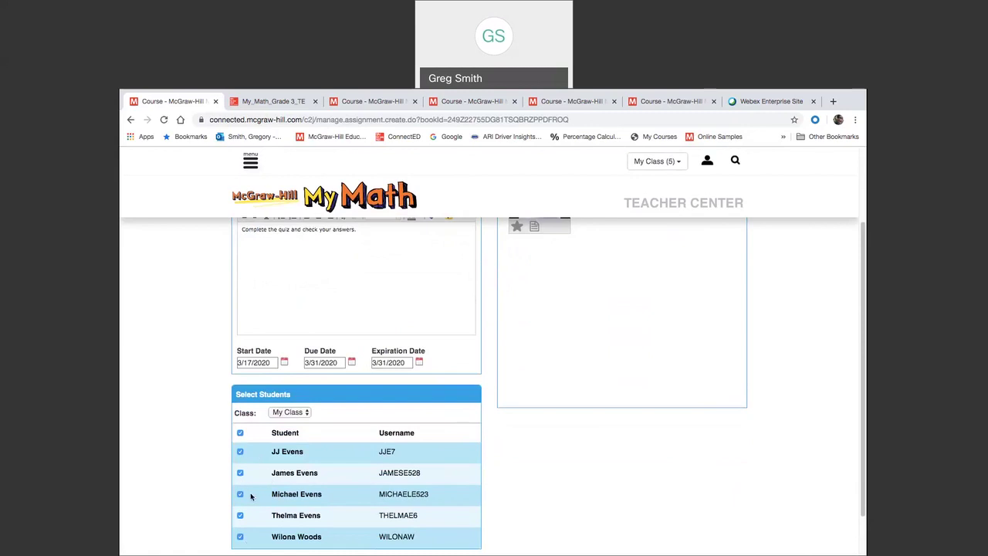
scroll(419, 392, up, 3)
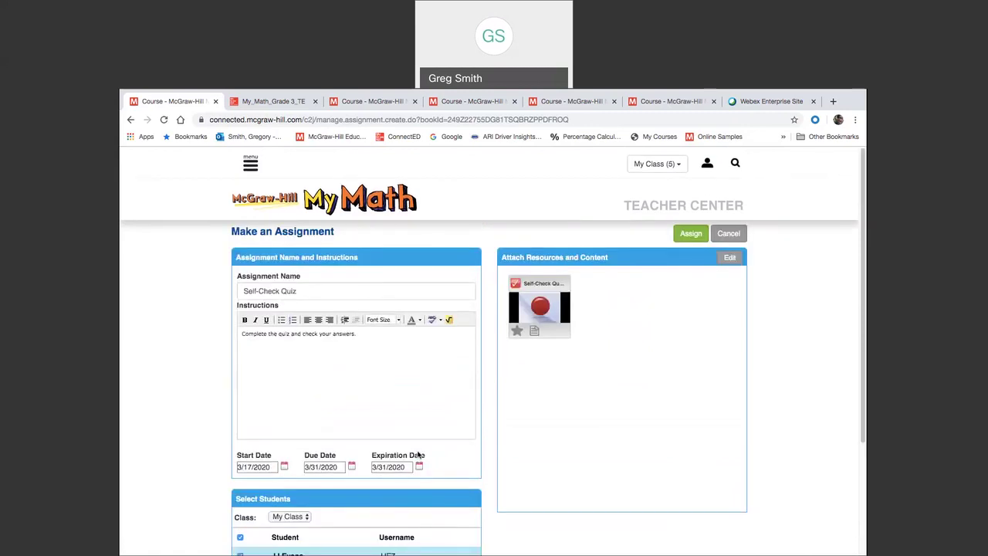
click(692, 232)
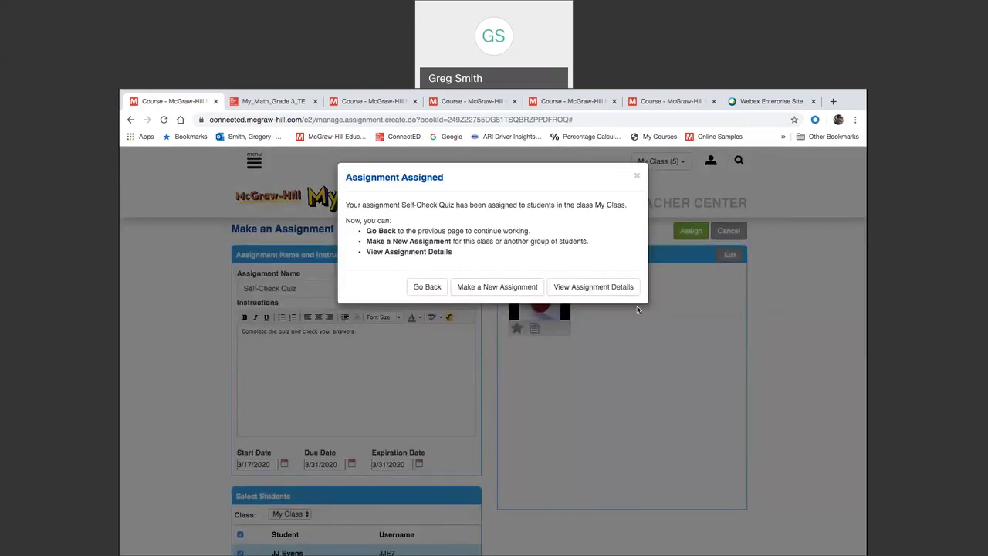
Step: View the Self-Check Quiz assignment's details and open the Assignment Tracker to review the class's assignment list
click(592, 287)
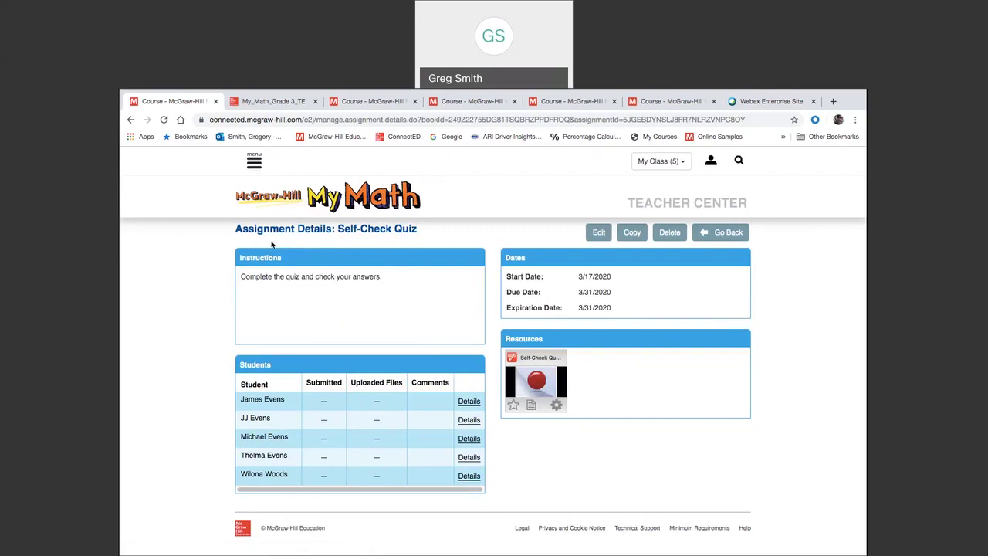
click(256, 162)
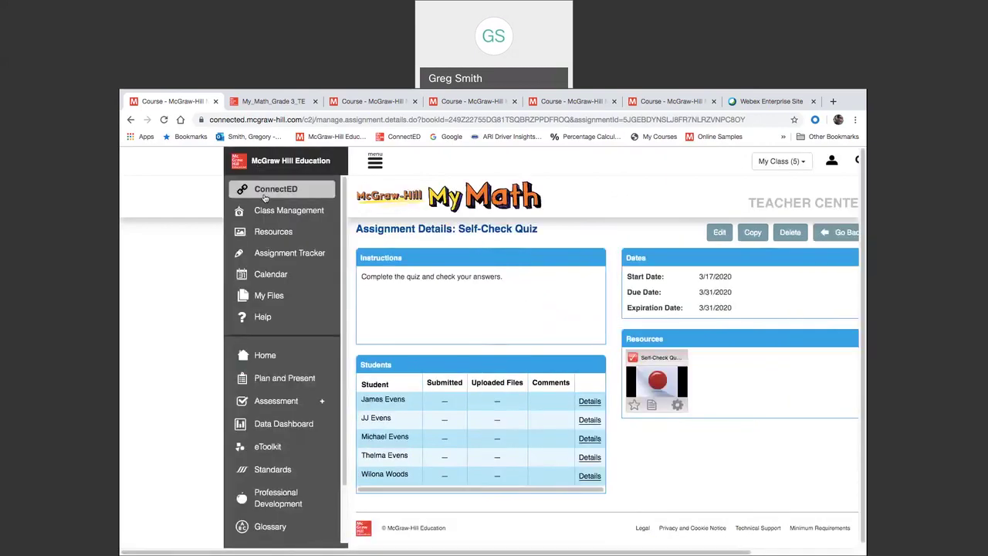
click(273, 255)
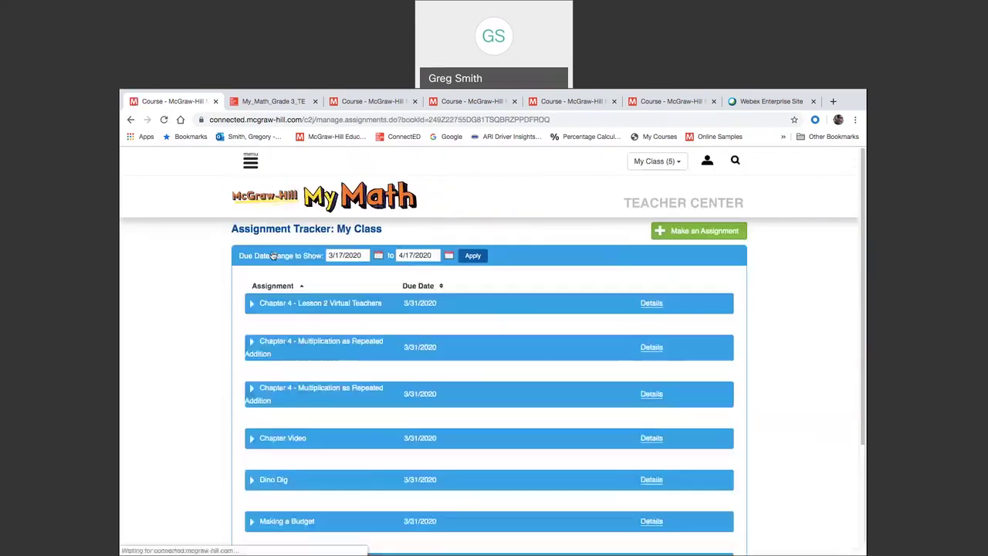
scroll(433, 373, down, 4)
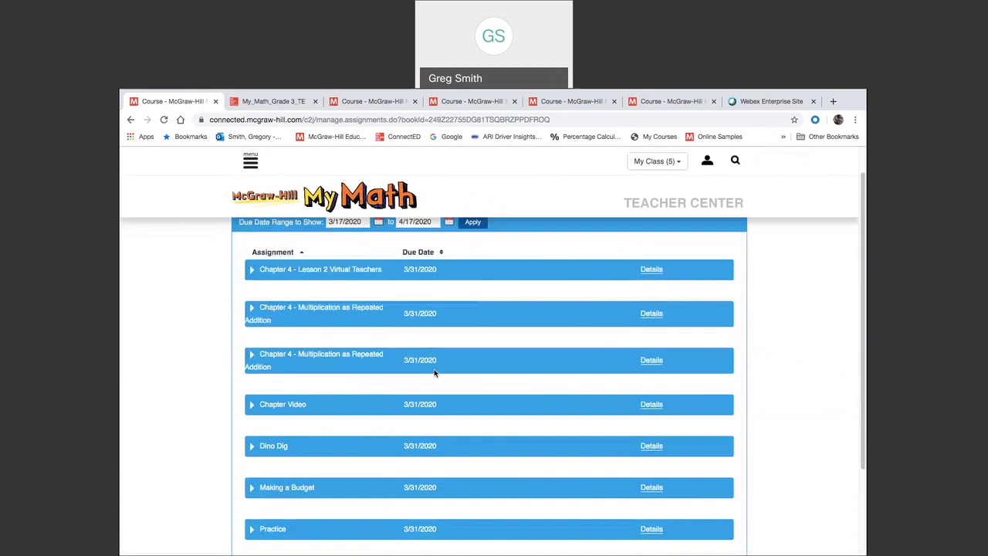
scroll(434, 368, up, 3)
scroll(433, 369, down, 1)
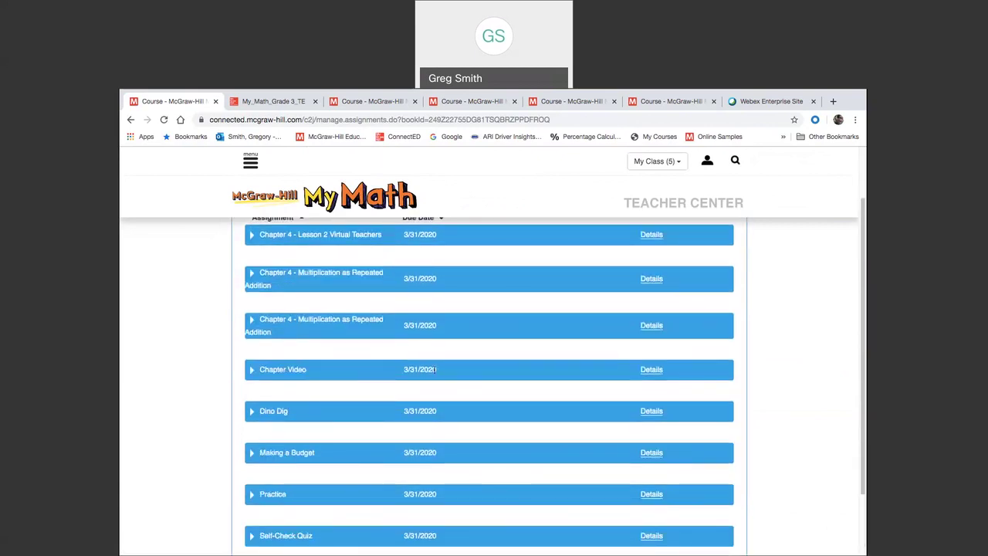
scroll(434, 370, up, 1)
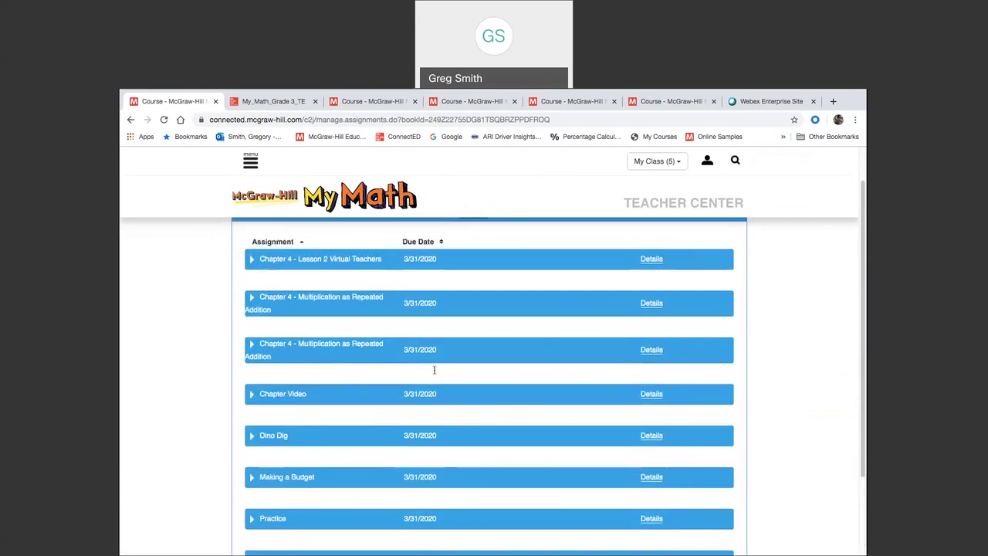
Step: Check student submissions for Chapter 4 - Lesson 2 Virtual Teachers, the first Multiplication as Repeated Addition and Chapter Video, collapsing each one
click(323, 263)
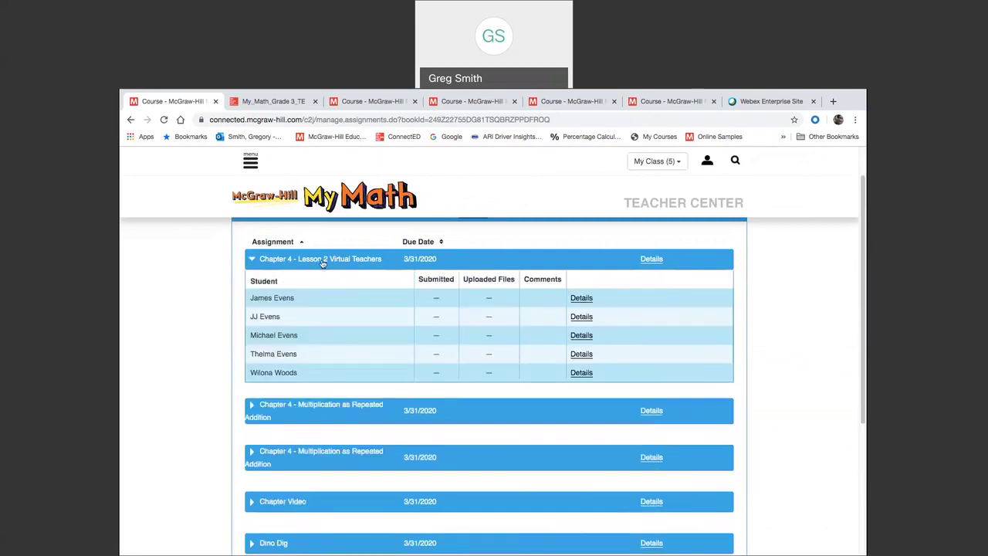
click(322, 263)
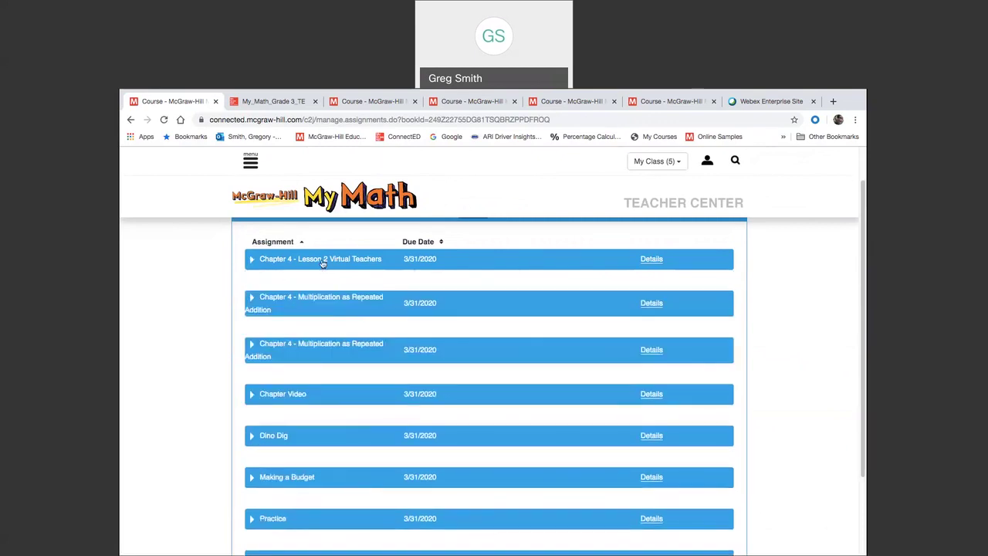
click(321, 304)
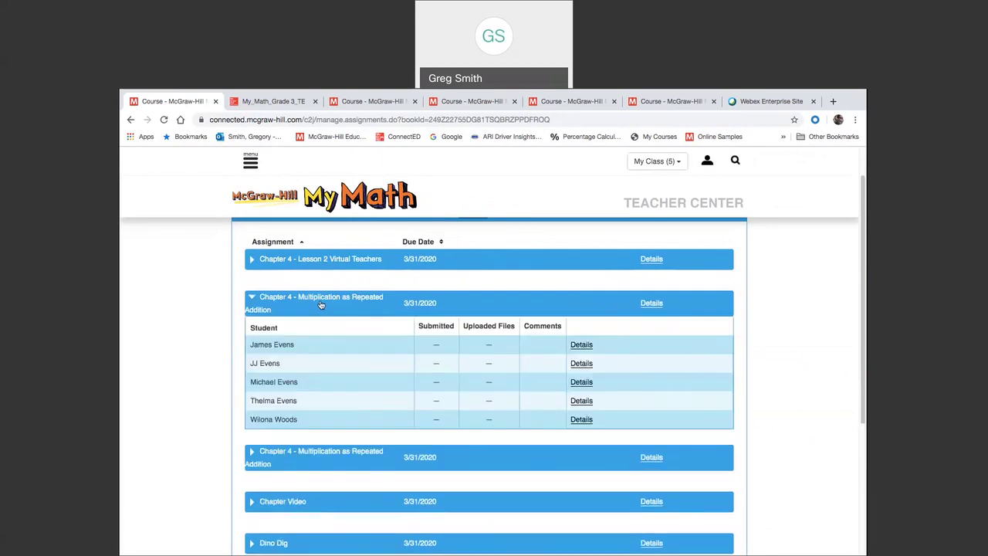
click(321, 304)
scroll(318, 434, down, 3)
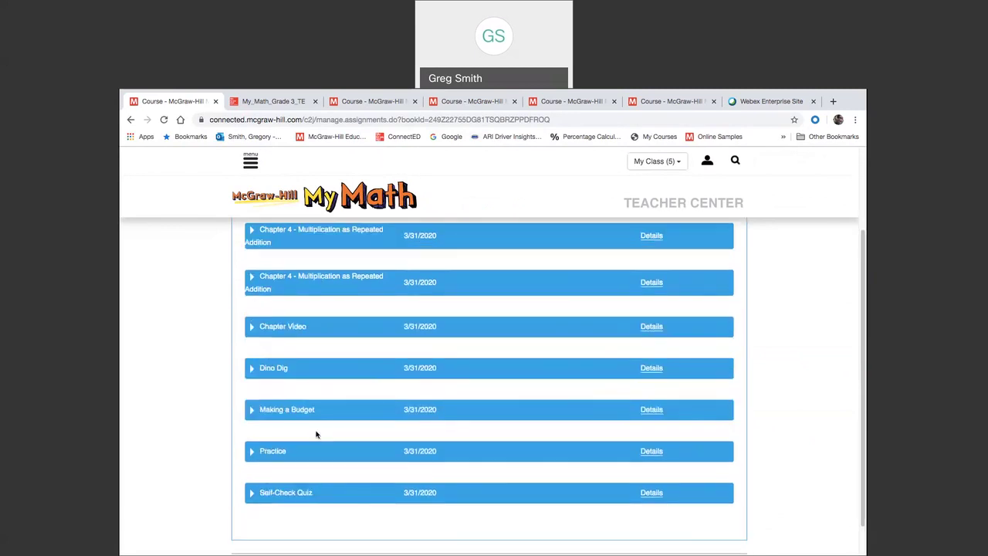
click(315, 332)
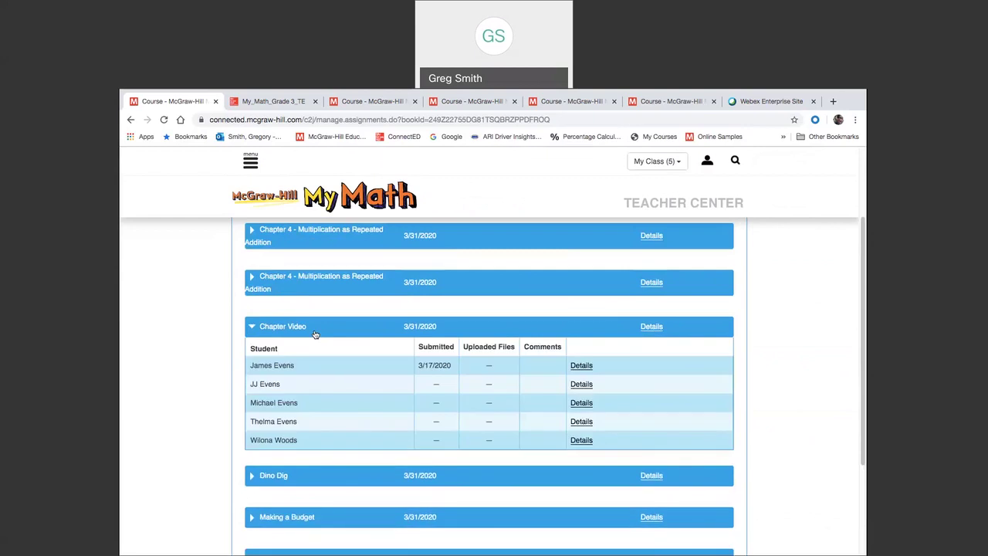
click(315, 332)
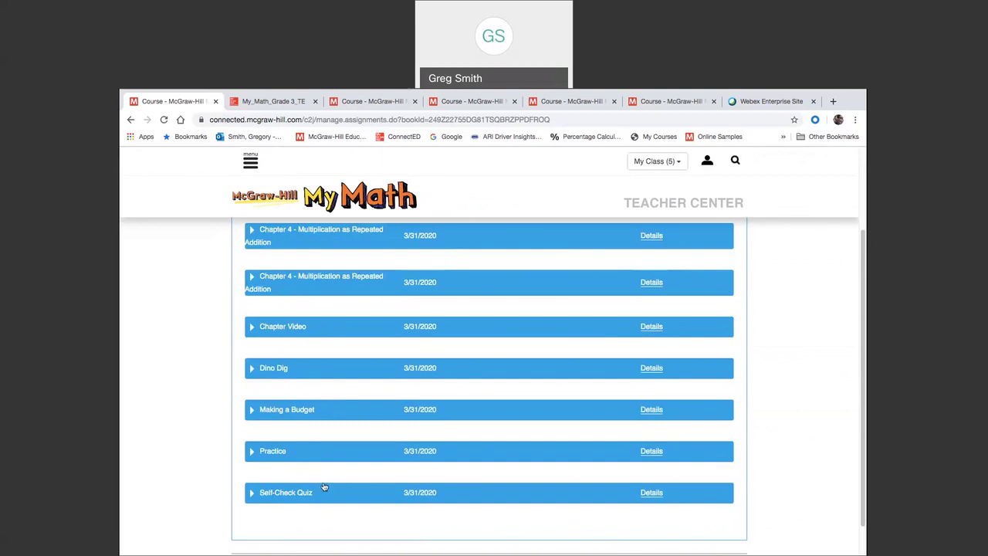
Step: Expand the Dino Dig assignment in the tracker to check its student submissions, and collapse it
scroll(328, 469, up, 2)
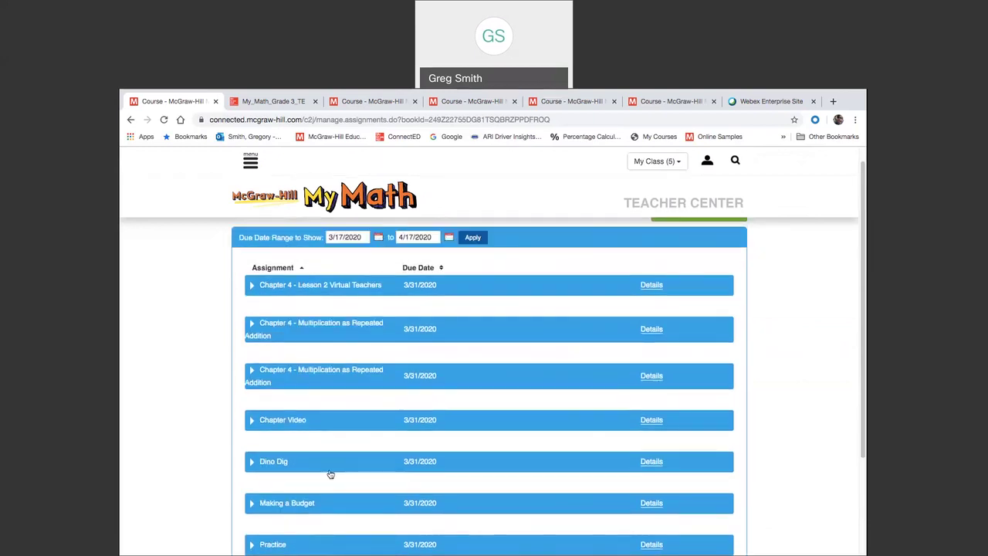
scroll(329, 473, up, 1)
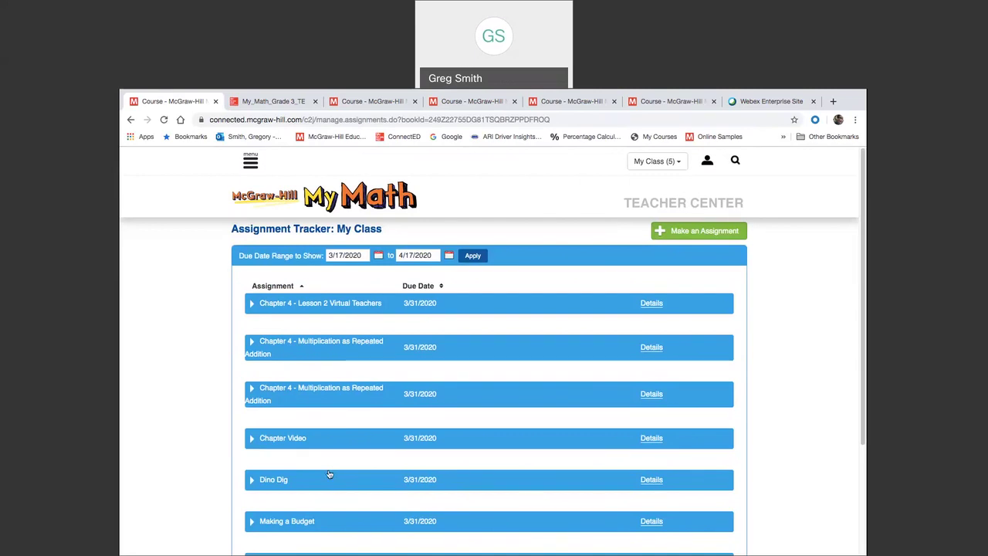
scroll(293, 415, down, 2)
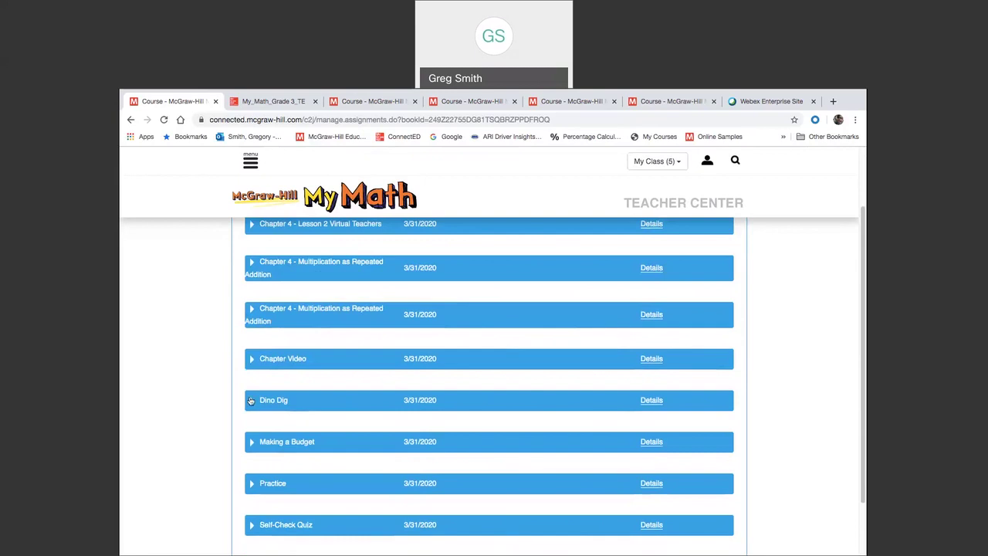
click(250, 400)
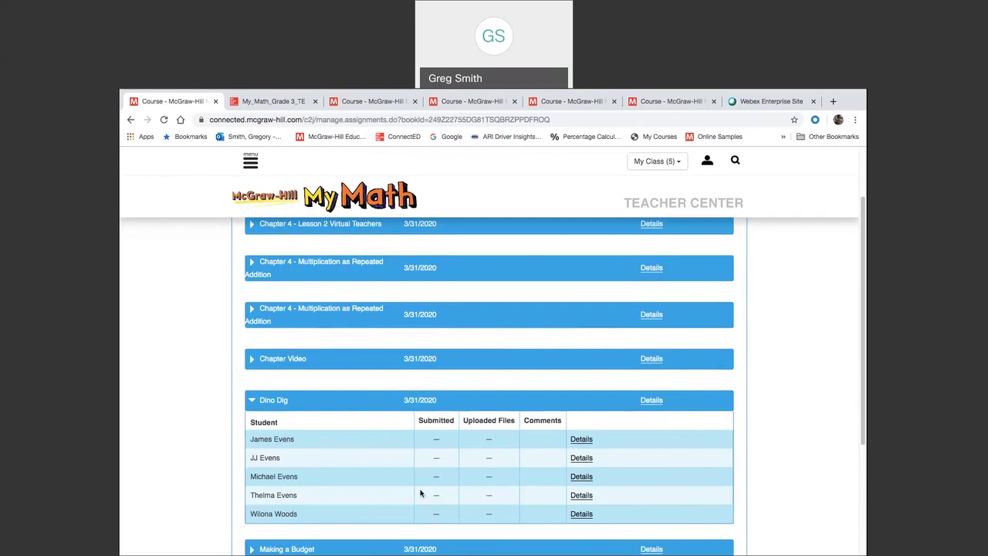
click(368, 402)
scroll(368, 402, down, 1)
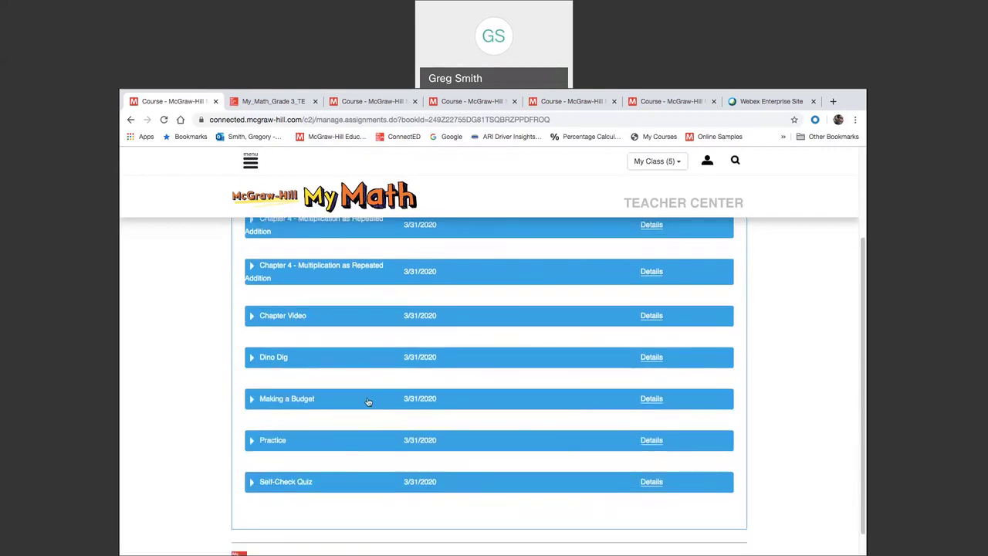
Step: Check student submissions for the Practice, Making a Budget and Chapter Video assignments in the tracker, collapsing each one
click(354, 440)
click(354, 440)
click(352, 400)
click(352, 399)
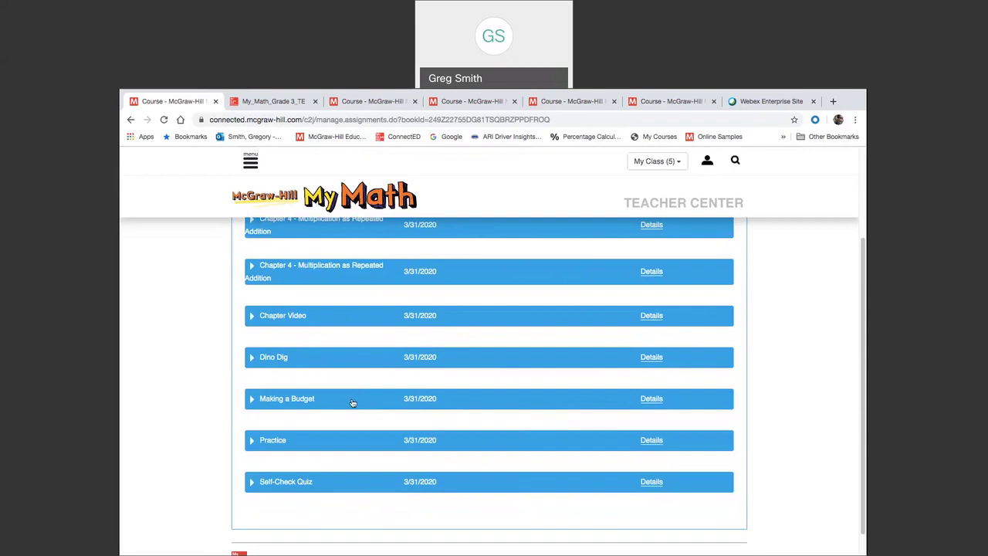
click(352, 322)
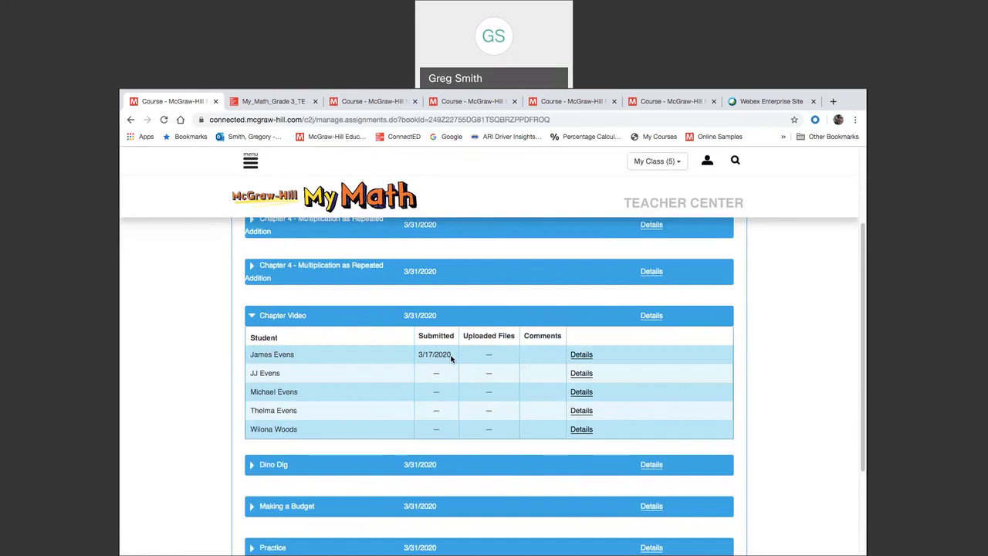
click(270, 316)
scroll(341, 330, up, 2)
scroll(341, 330, up, 1)
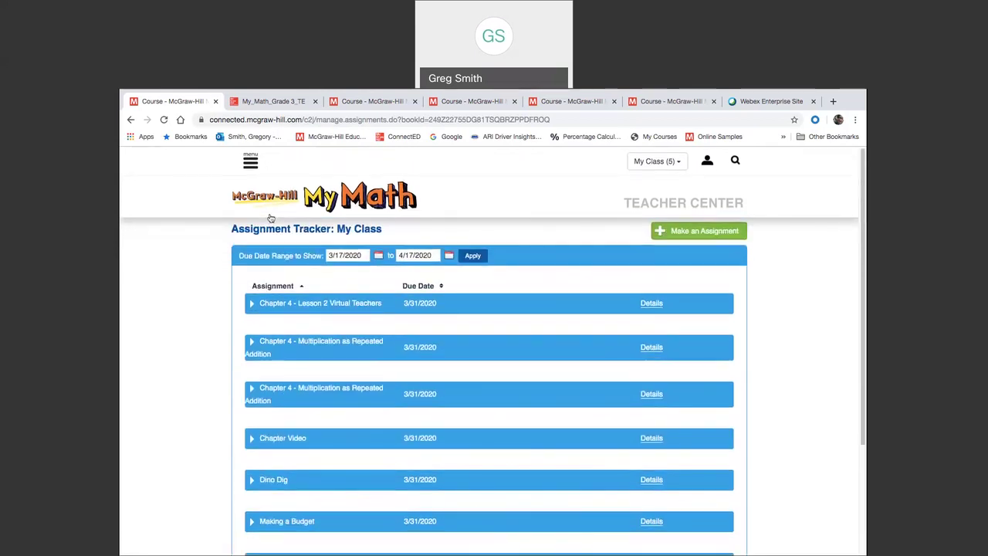
Step: Return to the teacher center home page and open Online Assessments
click(251, 161)
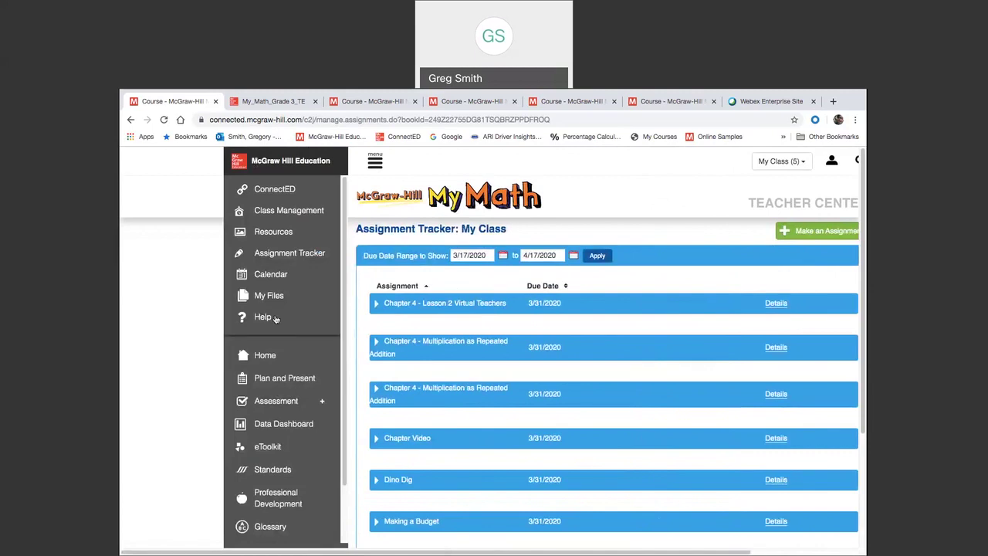
click(263, 355)
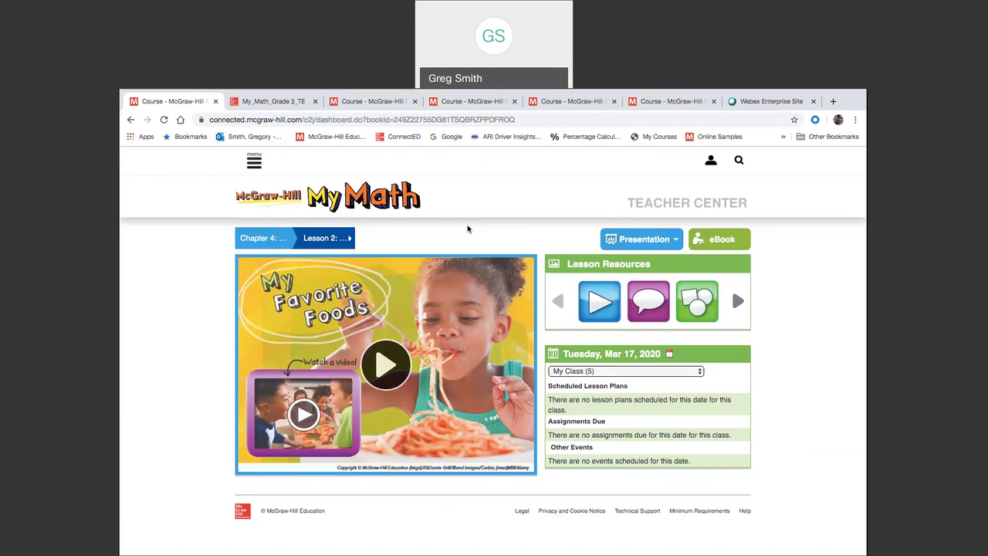
click(254, 162)
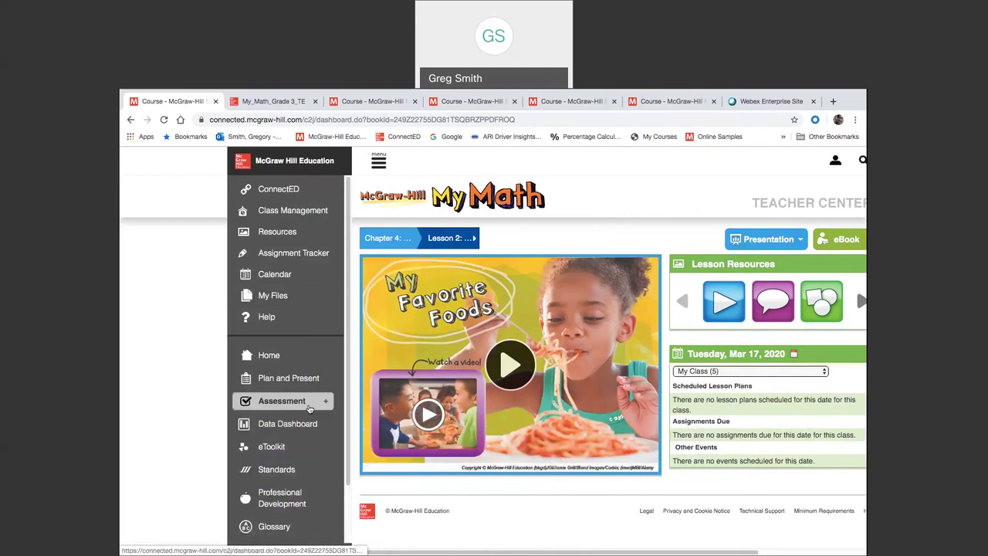
click(309, 405)
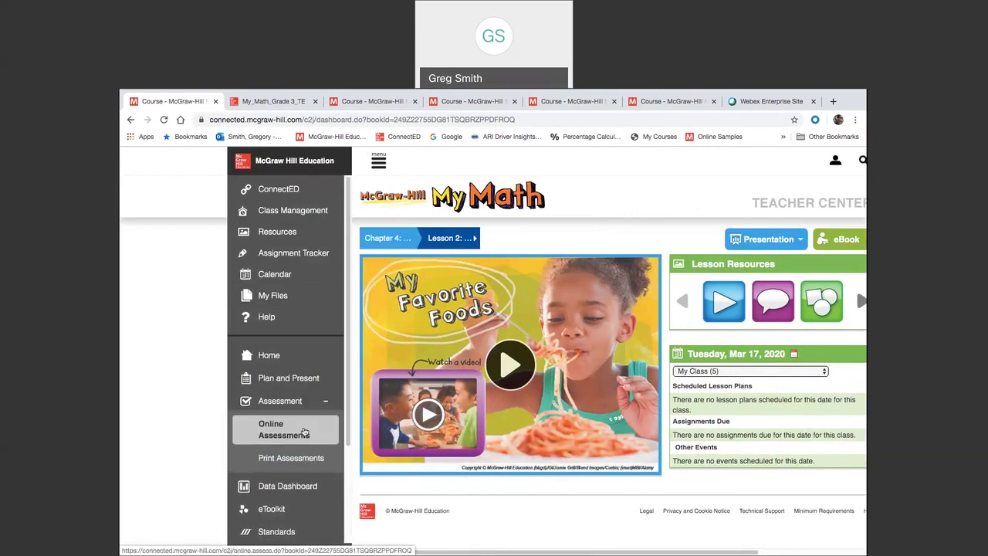
click(298, 431)
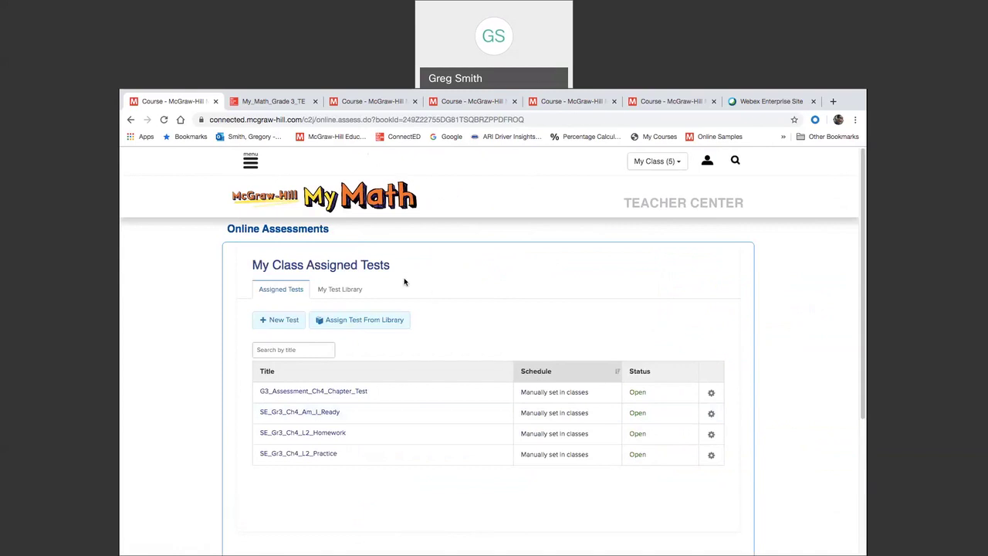
Step: Show the My Math (c)2018 Grade 3 (English) tests in My Test Library
click(339, 290)
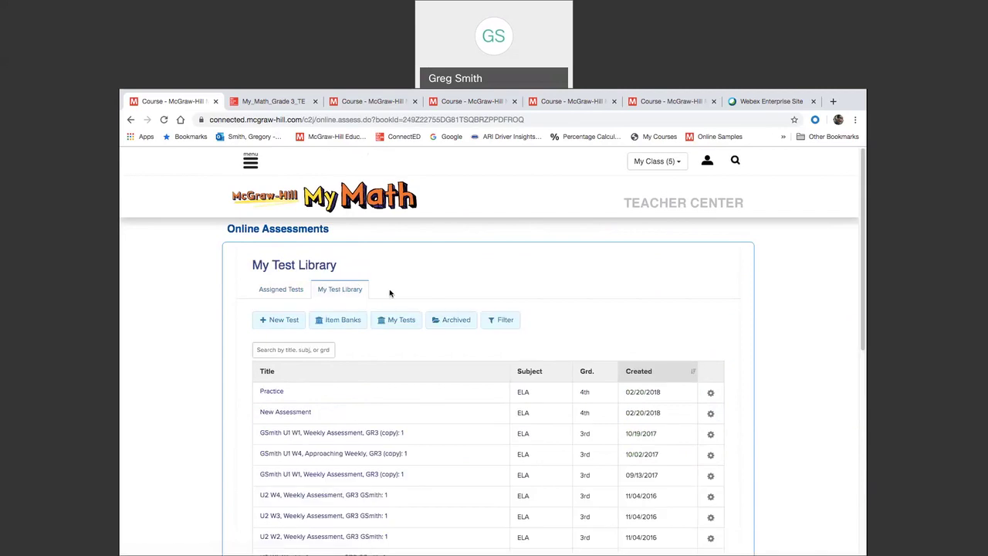
click(397, 321)
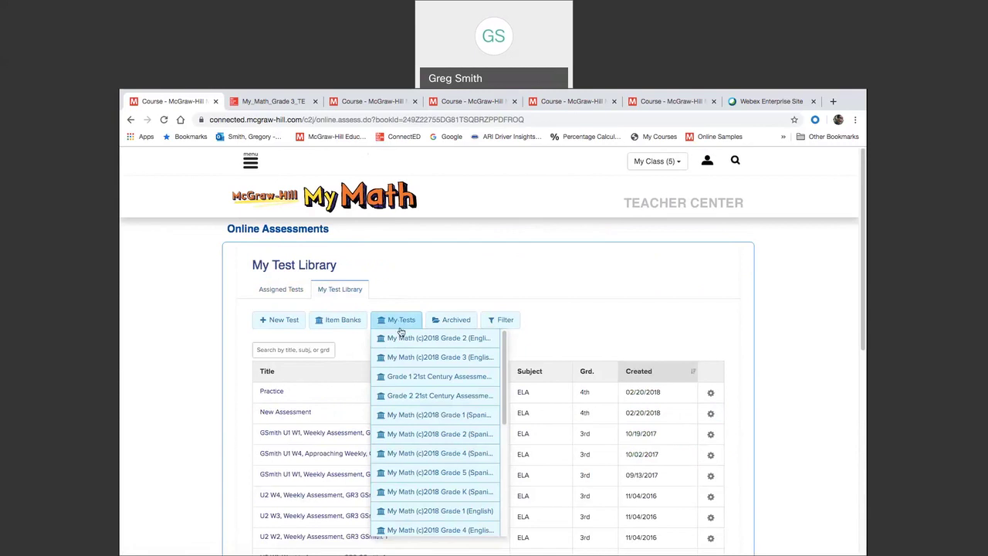
click(453, 359)
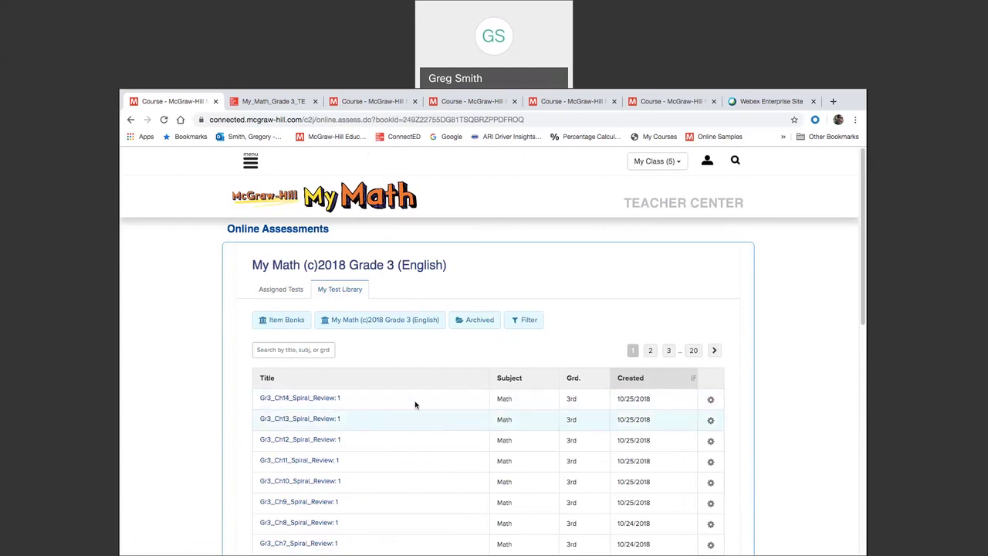
click(352, 321)
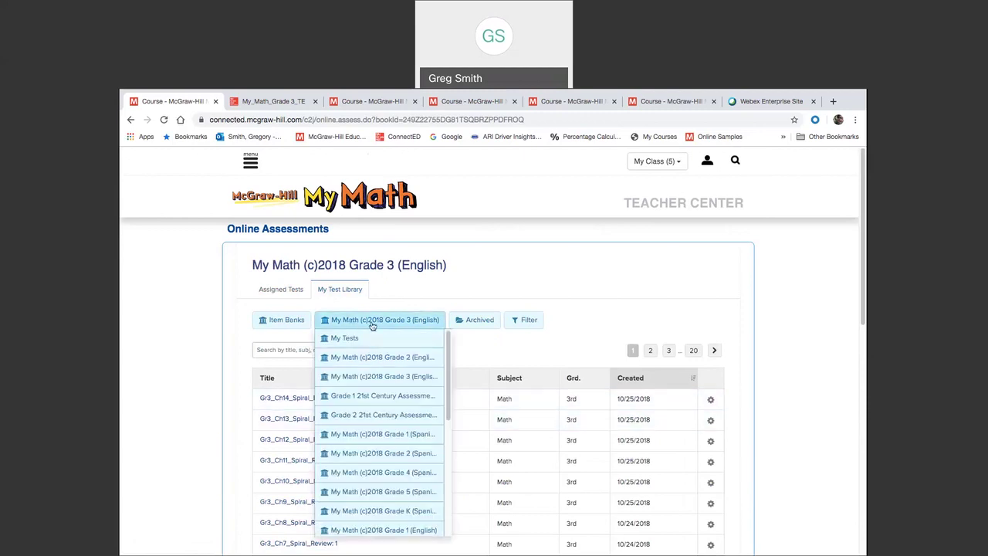
click(393, 316)
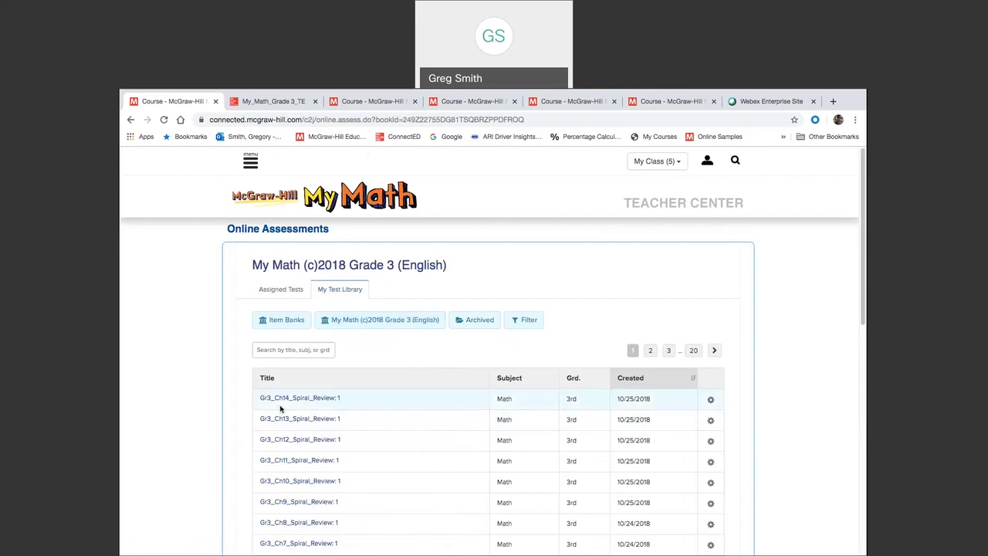
Step: Browse the Grade 3 test list, search it for "ch4" and review the matching chapter tests, practice and homework
scroll(280, 407, down, 4)
scroll(280, 407, up, 1)
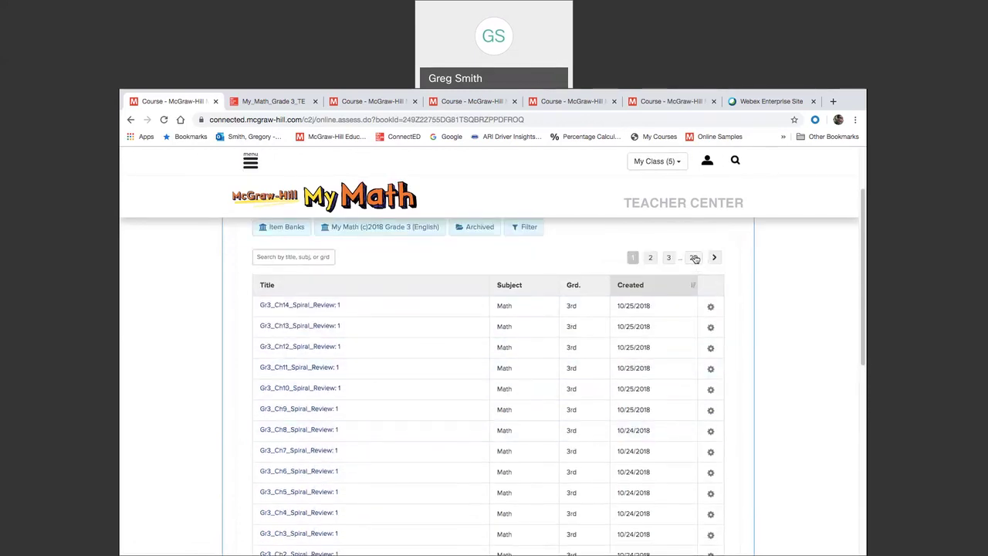
scroll(444, 428, down, 2)
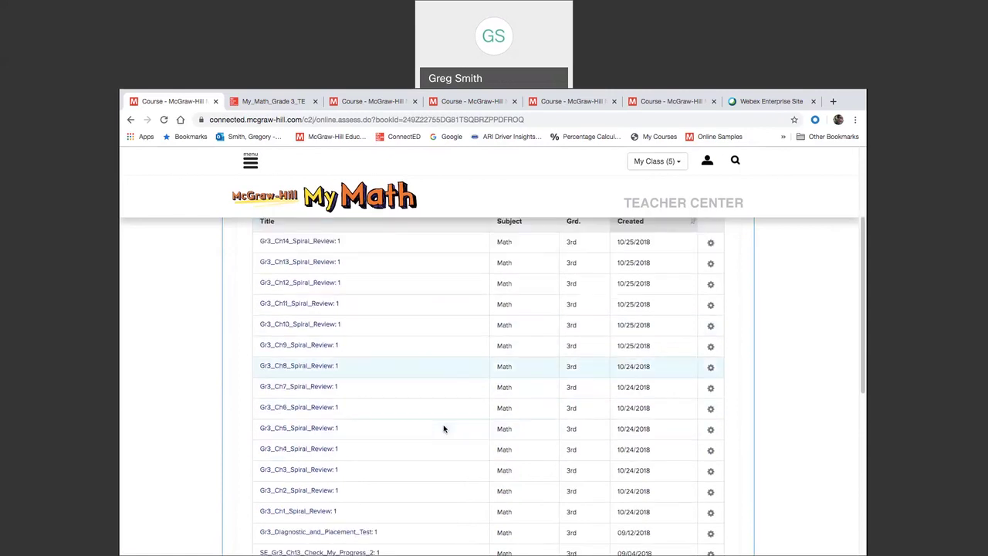
scroll(444, 429, up, 3)
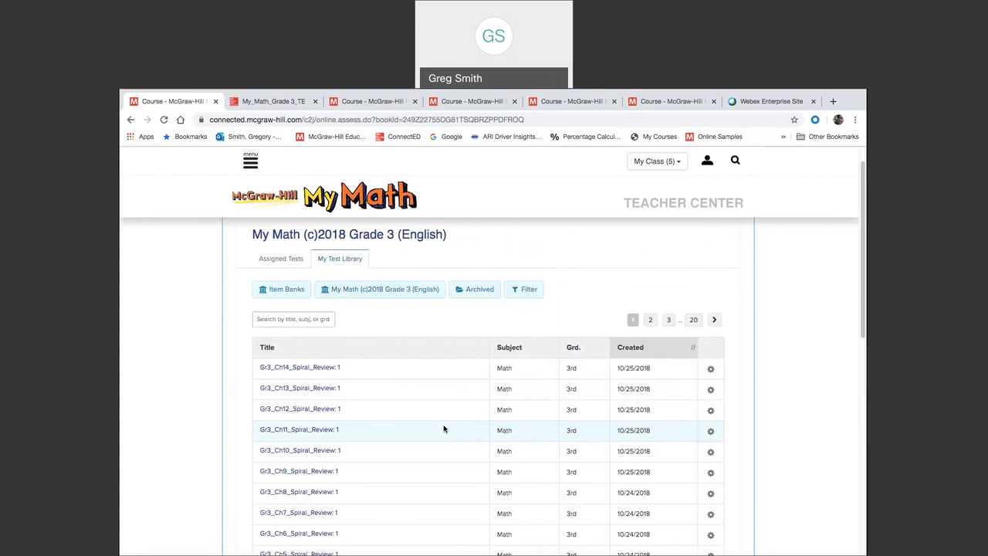
click(288, 319)
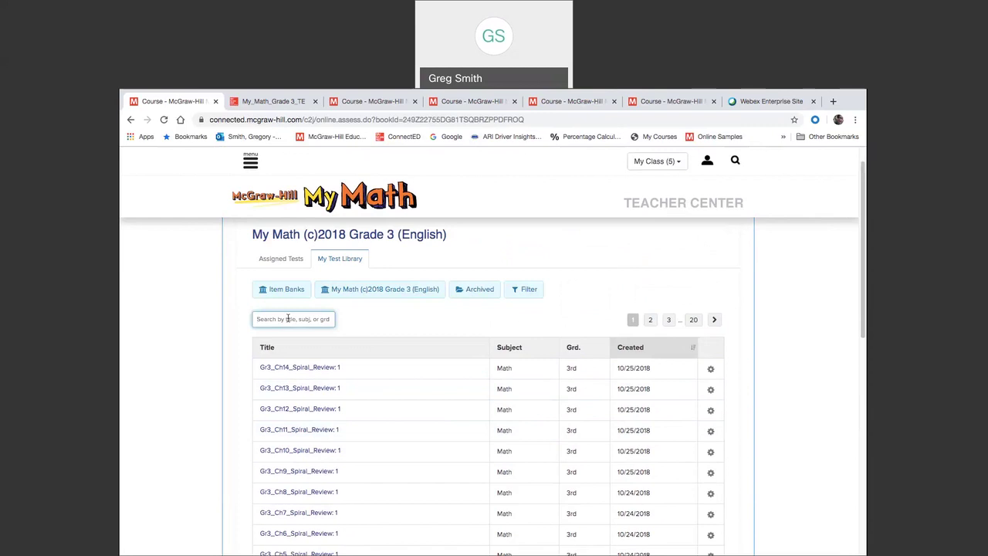
text(ch4)
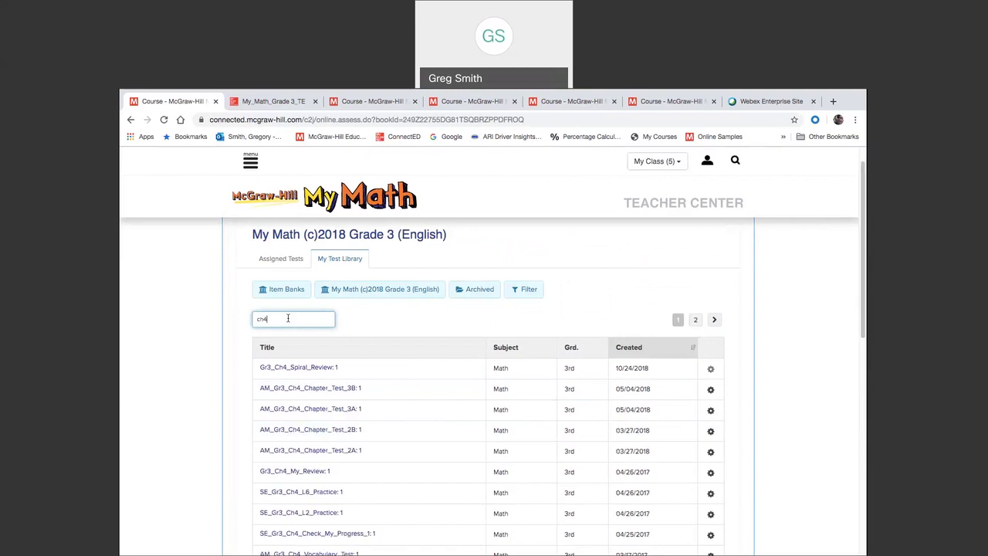
scroll(339, 425, down, 2)
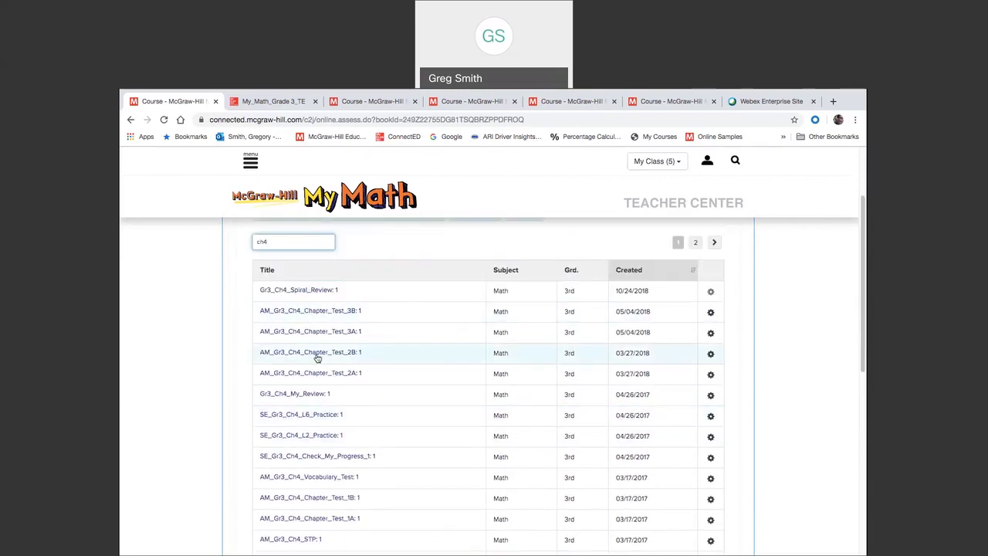
scroll(307, 499, down, 3)
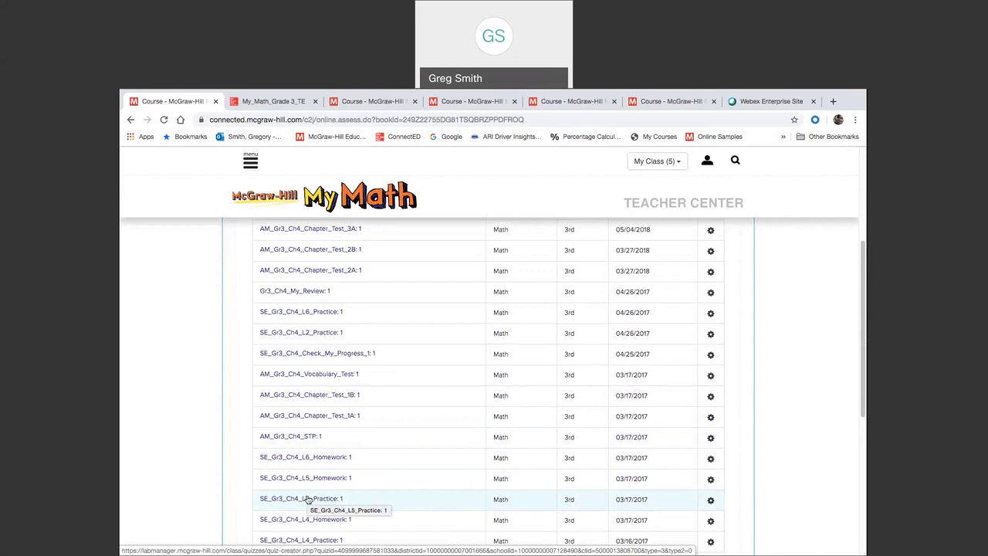
Step: Start assigning SE_Gr3_Ch4_L2_Practice to My Class, try scheduled available times, and set scheduling back to turn off/on manually
scroll(307, 499, up, 1)
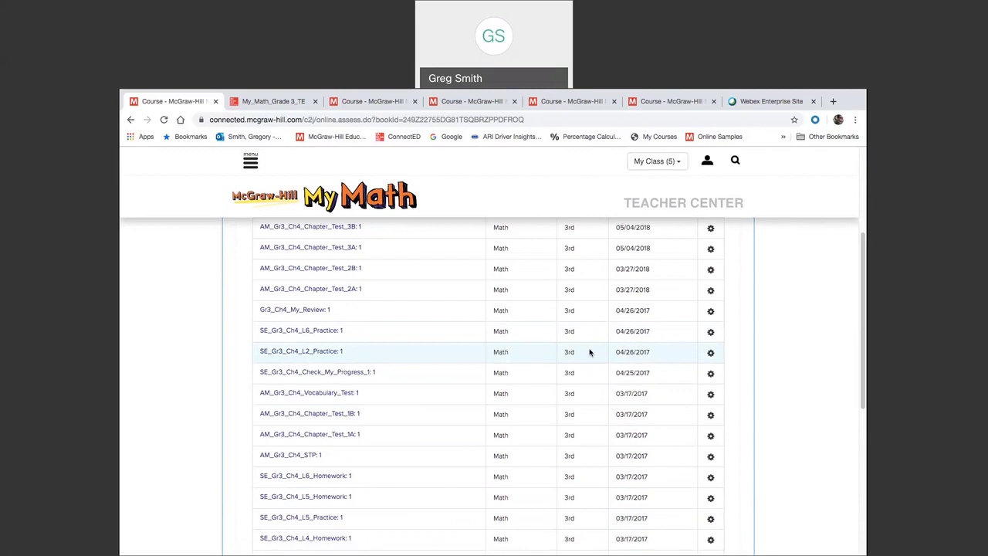
click(710, 352)
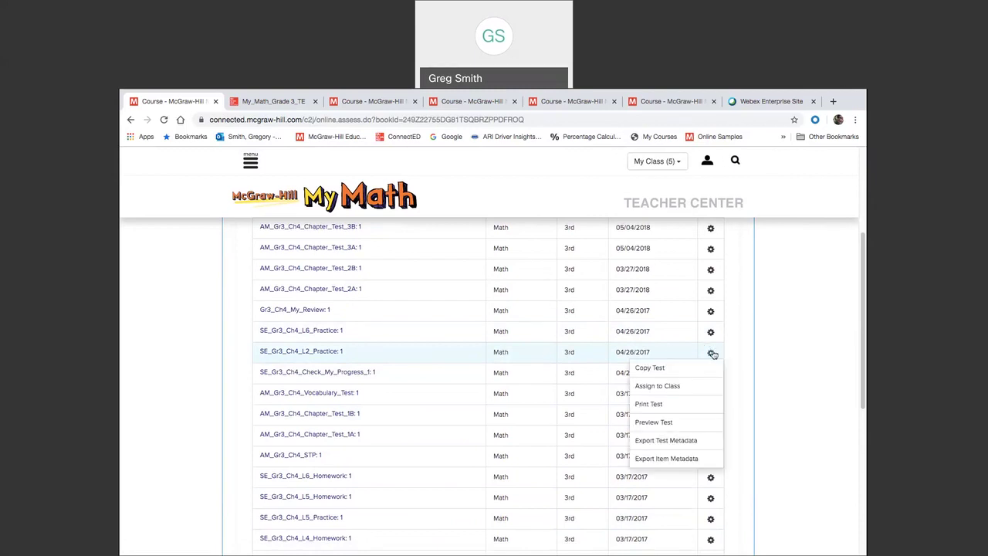
click(688, 387)
scroll(715, 373, up, 3)
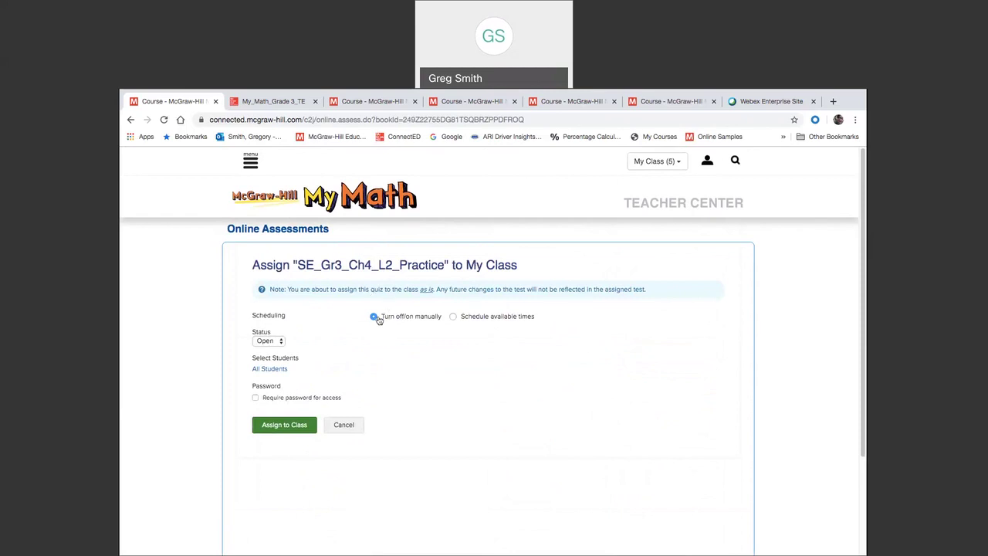
click(454, 318)
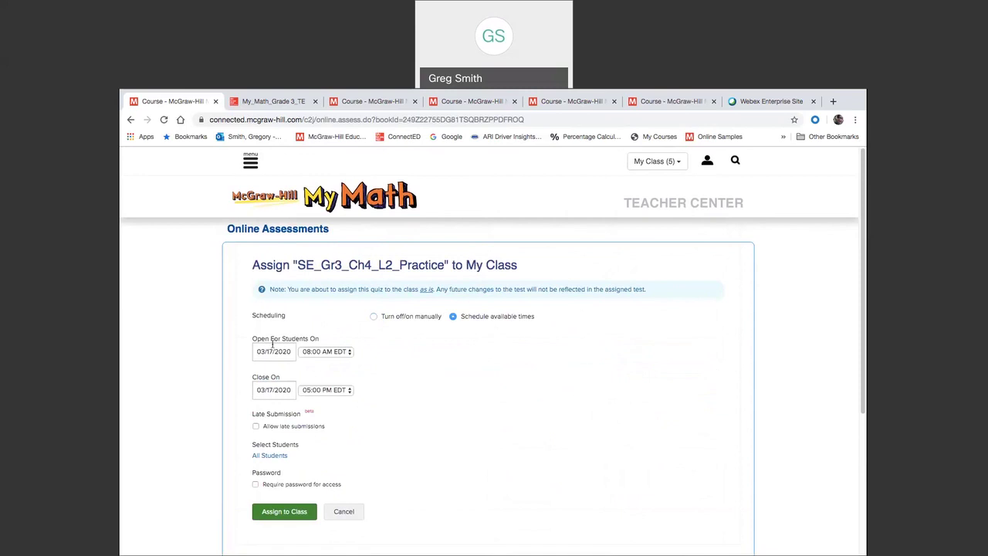
click(374, 317)
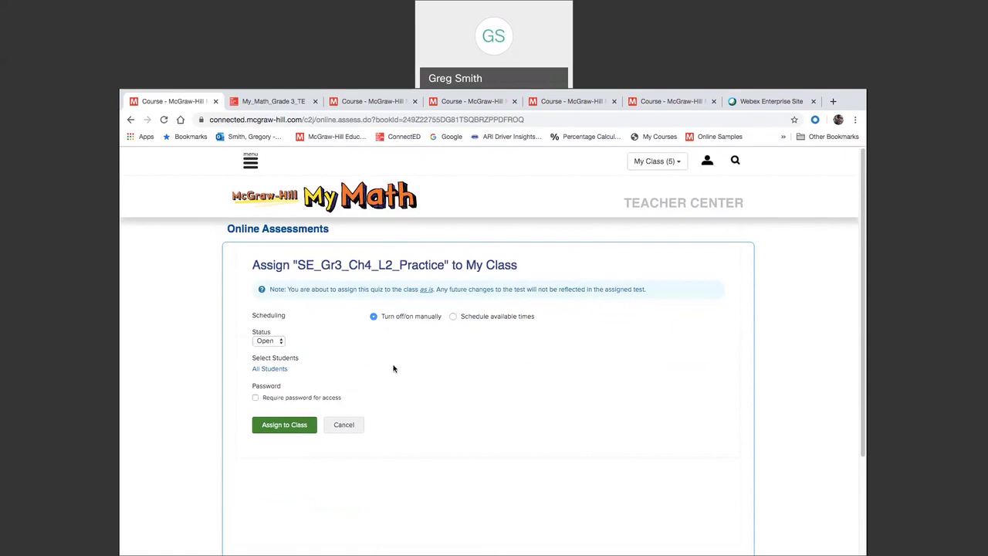
Step: Choose all five students in the class as recipients of the practice test, and cancel the assignment
click(272, 370)
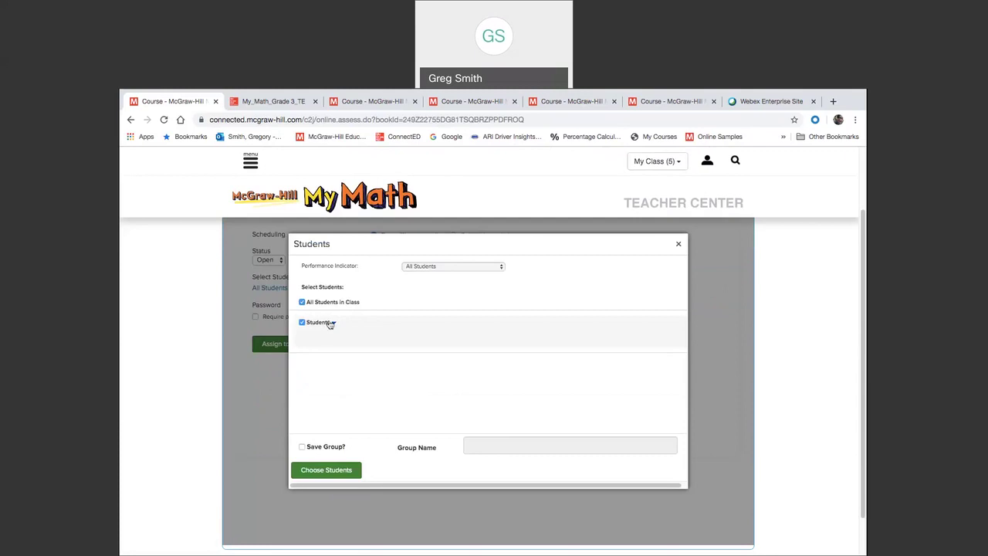
click(332, 321)
scroll(354, 357, down, 1)
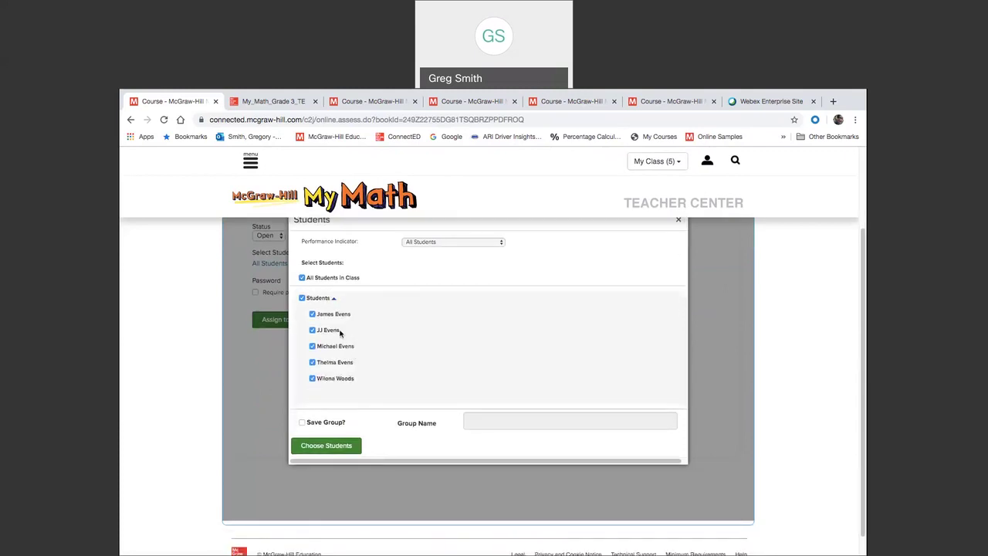
scroll(333, 388, up, 2)
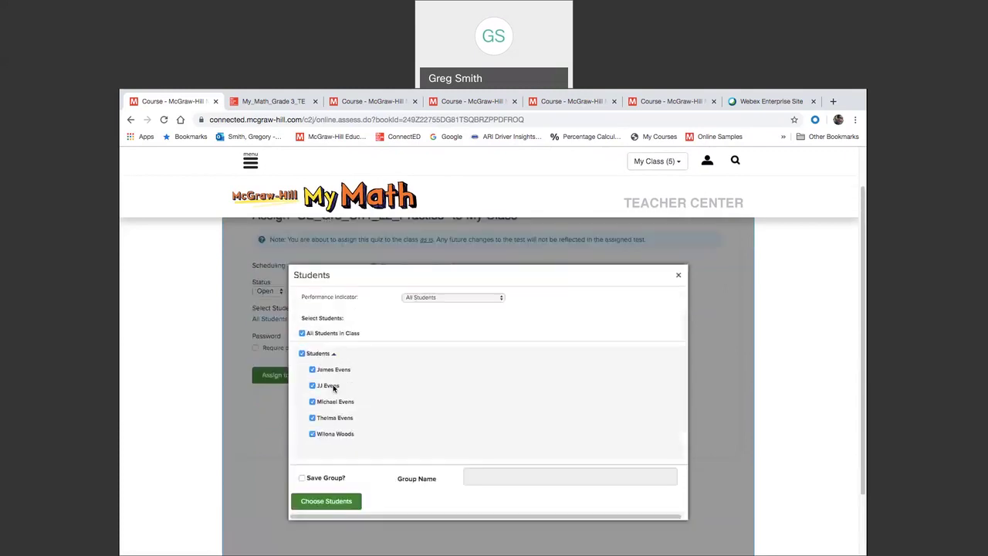
click(332, 502)
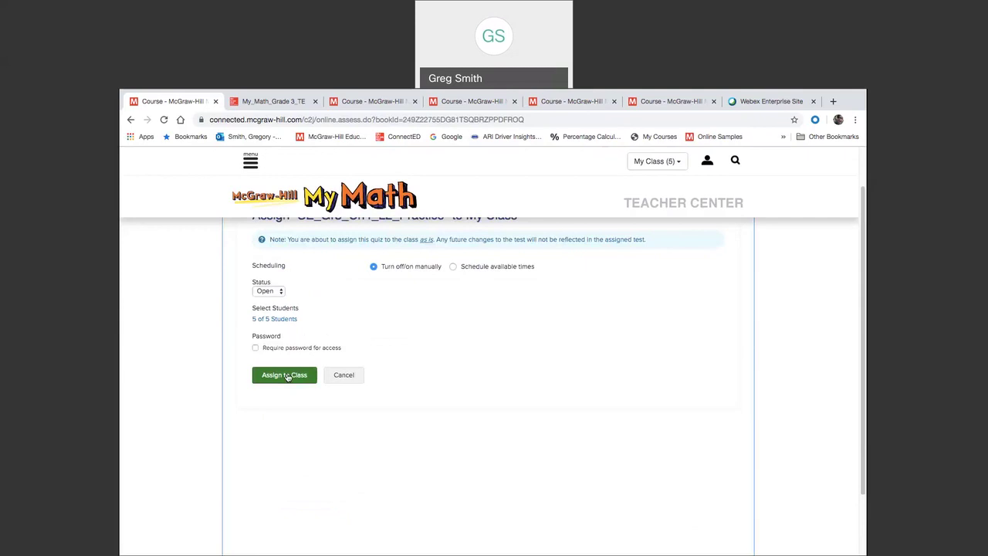
click(345, 375)
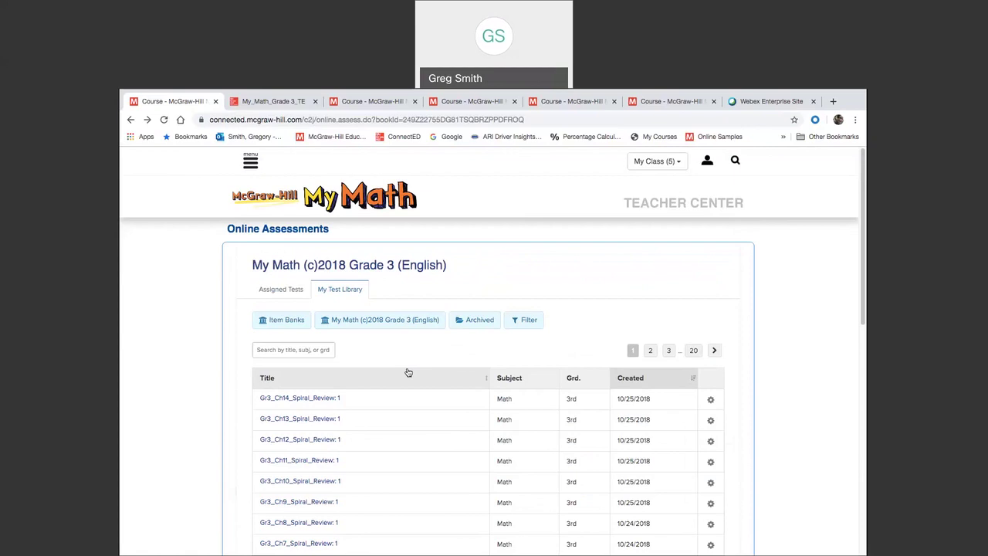
Step: Return to the teacher center home page and switch to the Firefox window showing the My Math Student Center
click(250, 160)
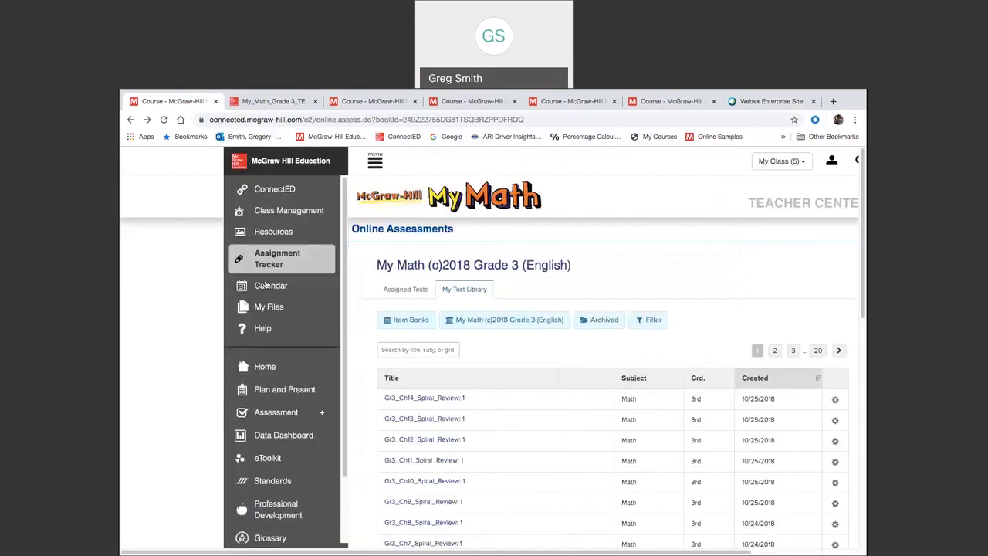
click(266, 356)
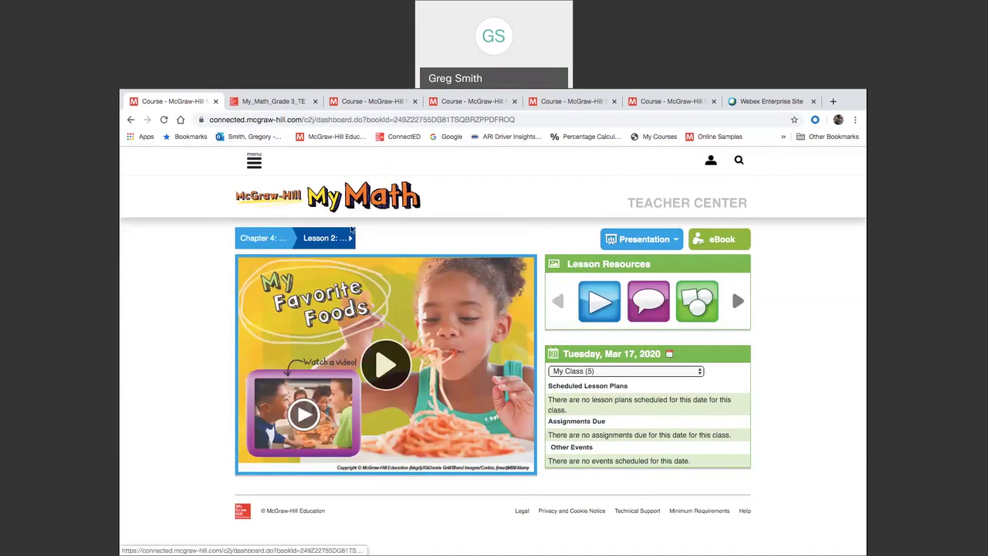
click(254, 160)
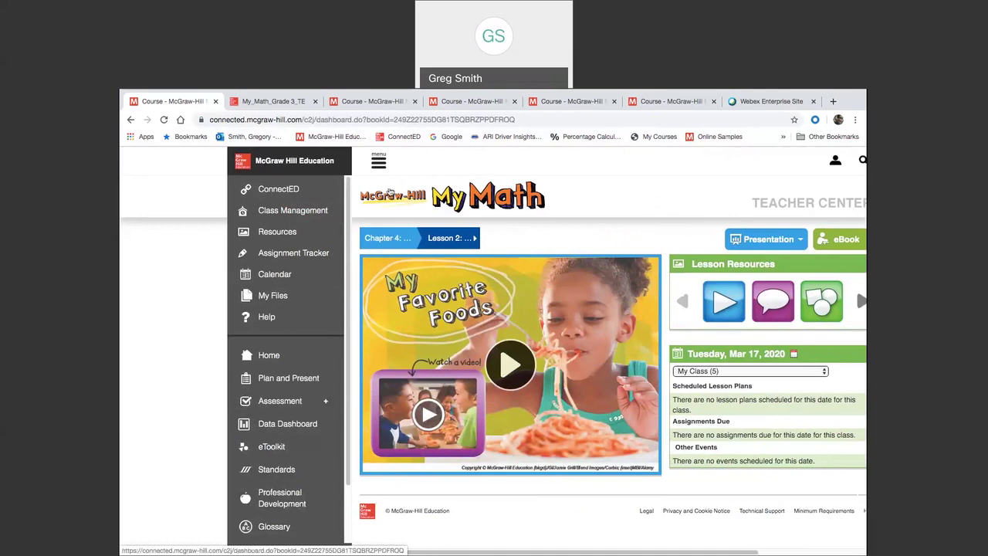
click(378, 161)
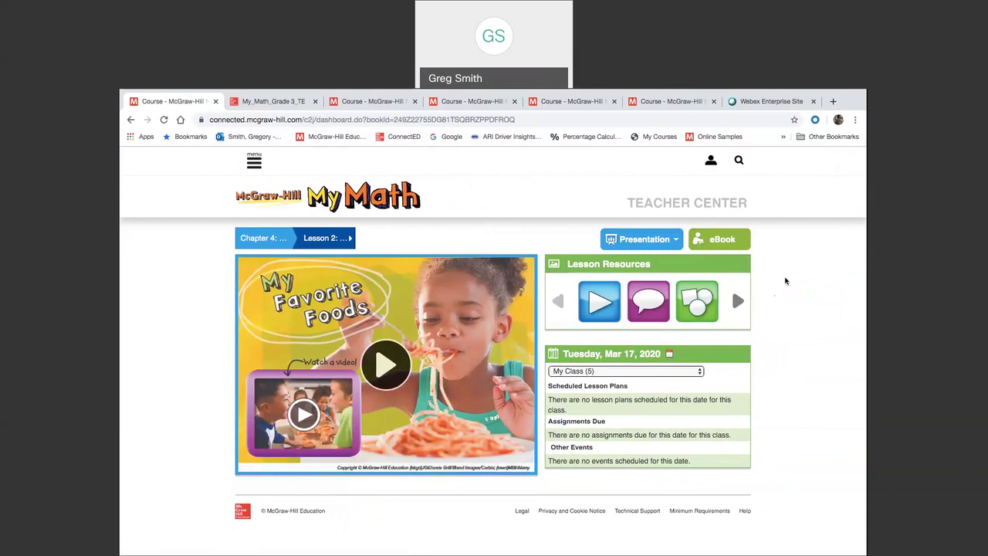
key(super+Tab)
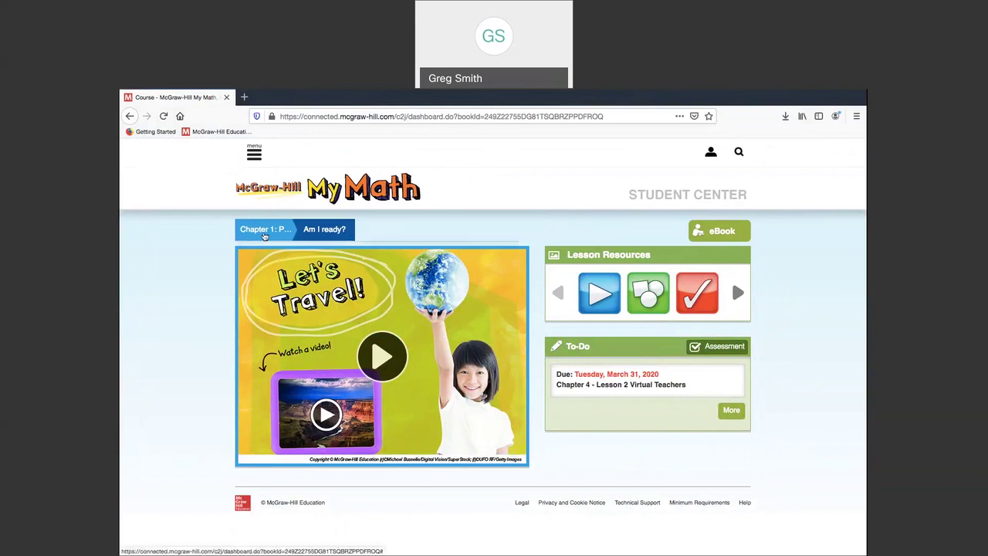
Step: Set the student center to Chapter 4: Understand Multiplication, Lesson 2: Multiplication as Repeated Addition
click(264, 230)
click(285, 307)
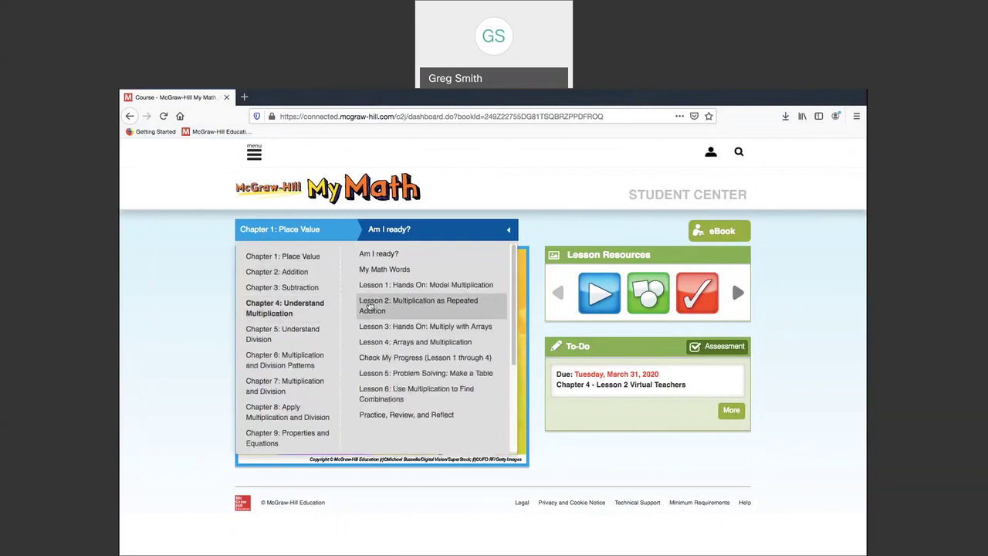
click(369, 305)
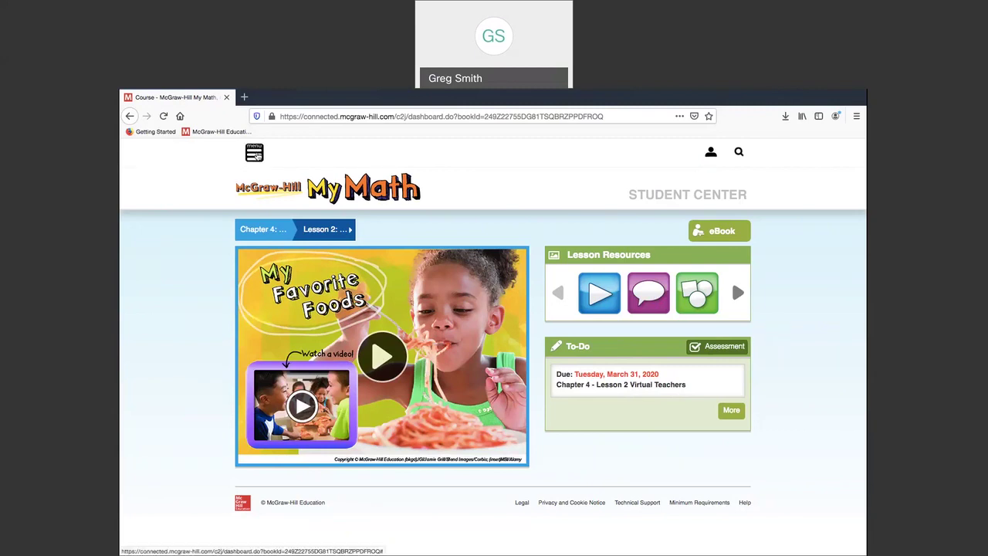
Step: Open the student's homework page and expand the list of assignments due later
click(254, 154)
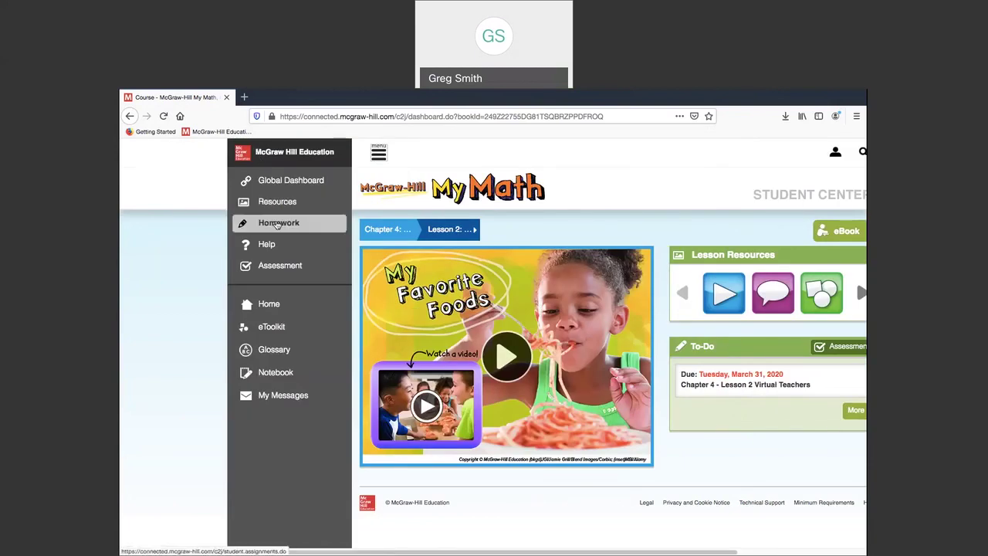
click(276, 224)
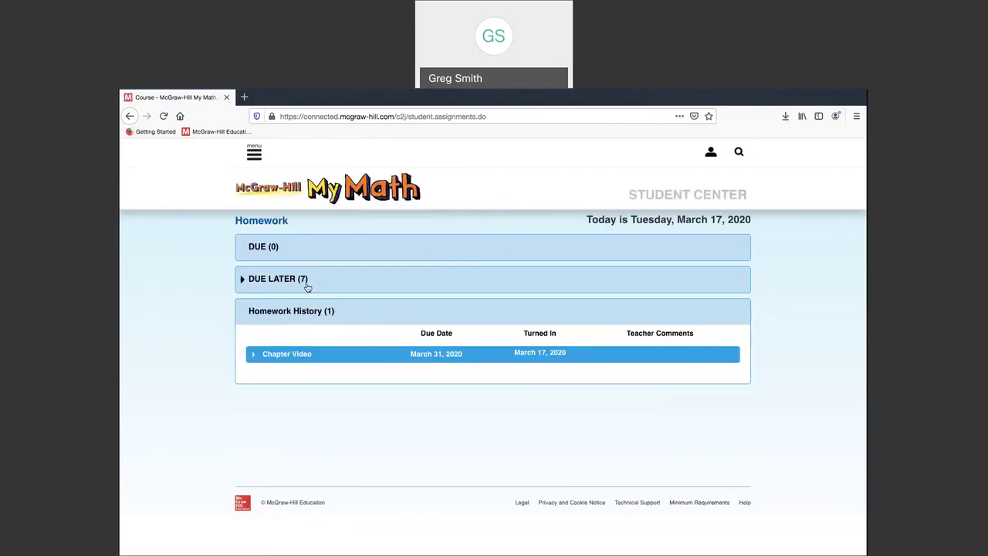
click(265, 280)
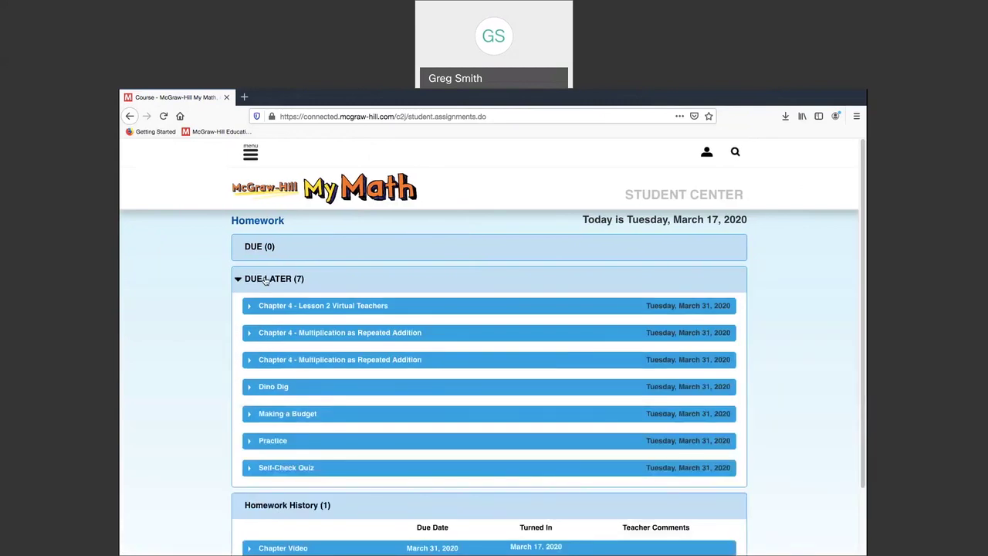
scroll(280, 313, down, 1)
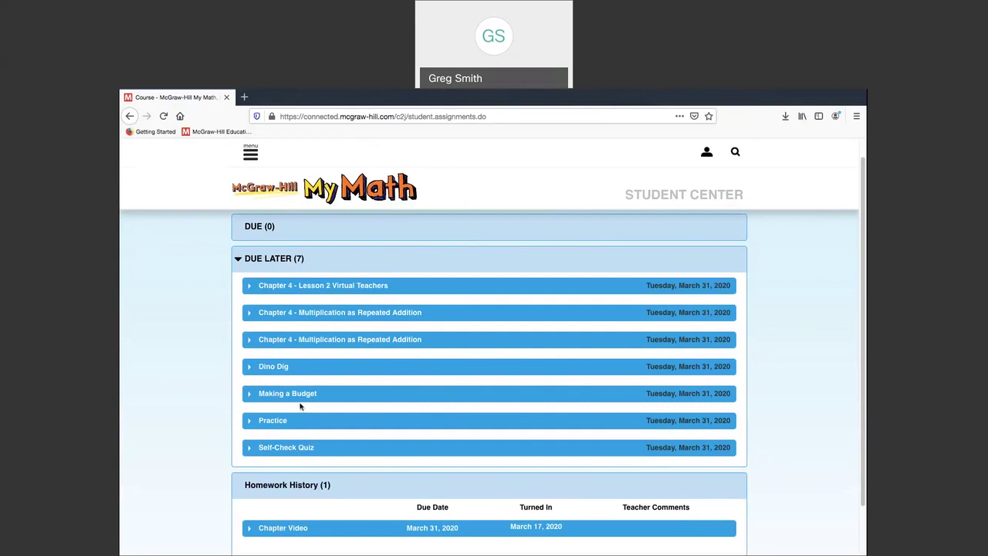
Step: Expand the Dino Dig assignment, launch and start its game to preview it, and close the game
click(263, 367)
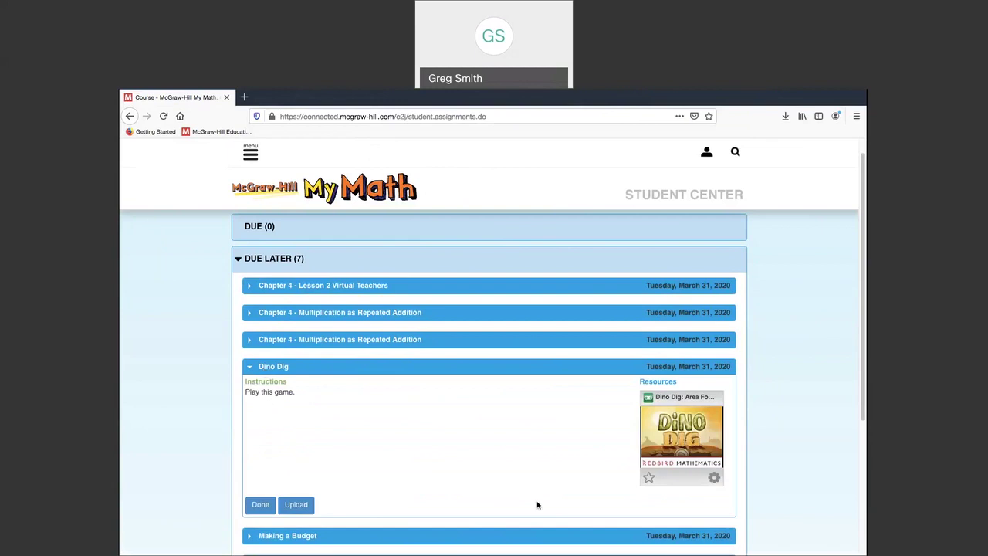
scroll(537, 505, down, 1)
scroll(571, 479, down, 1)
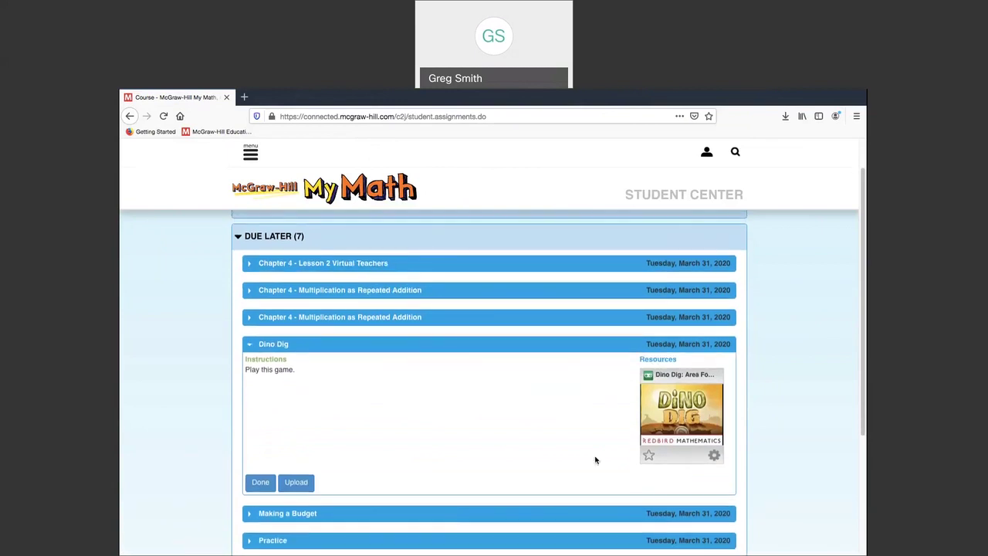
click(681, 410)
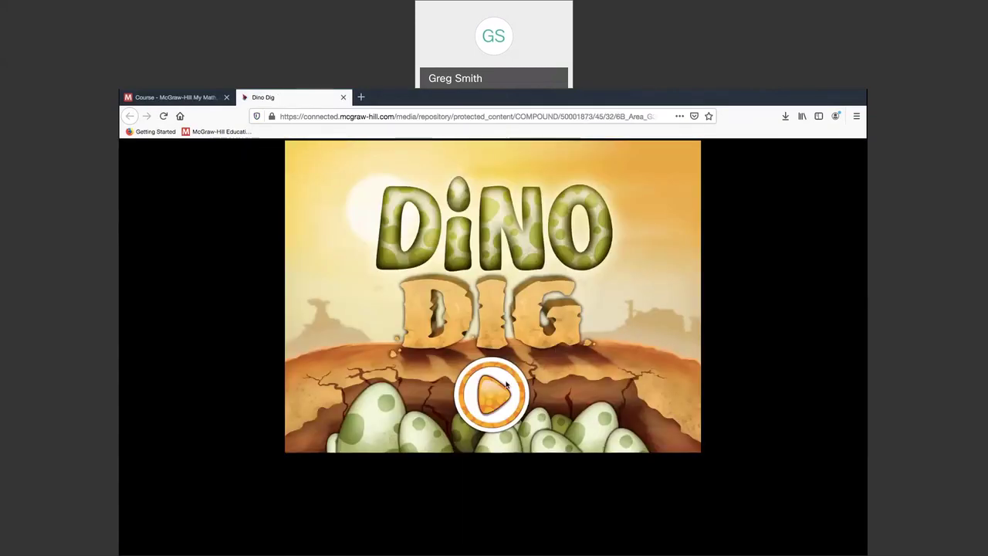
click(493, 395)
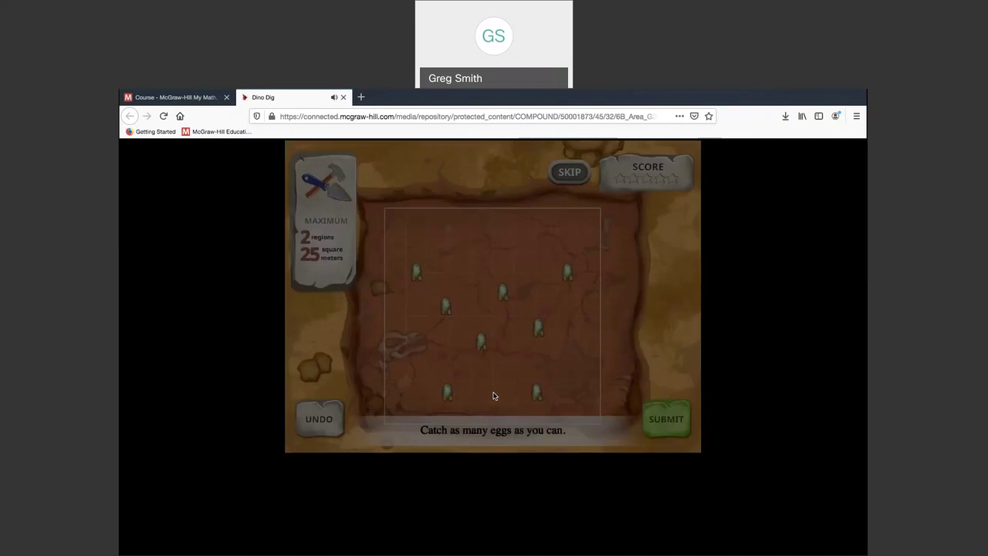
click(343, 98)
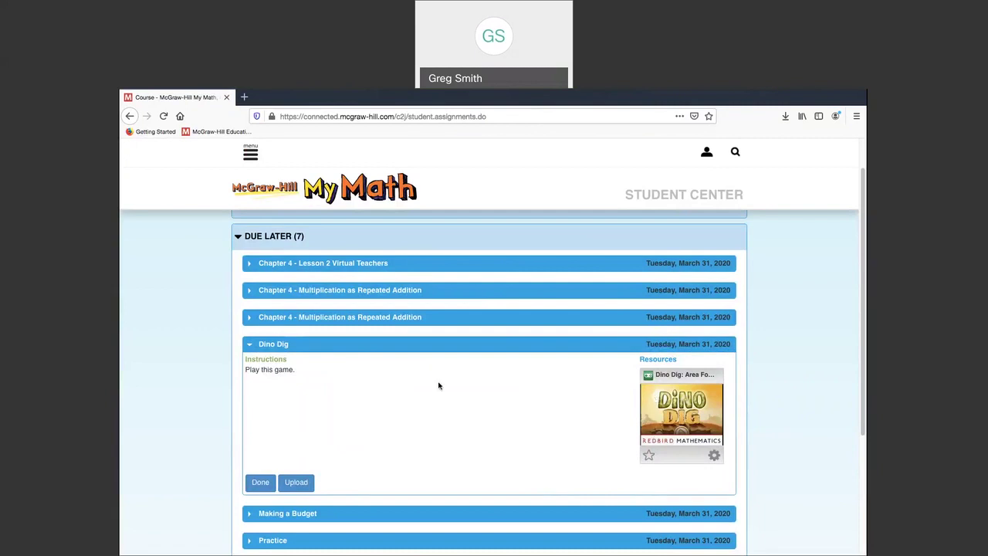
Step: Mark the Dino Dig assignment as done and review the Due Later and Homework History lists
scroll(438, 386, down, 1)
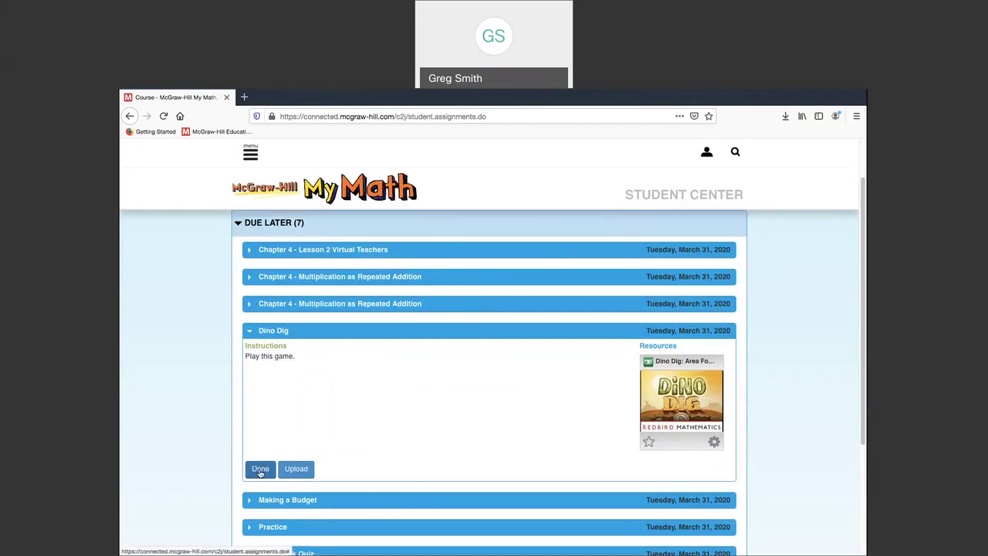
click(260, 469)
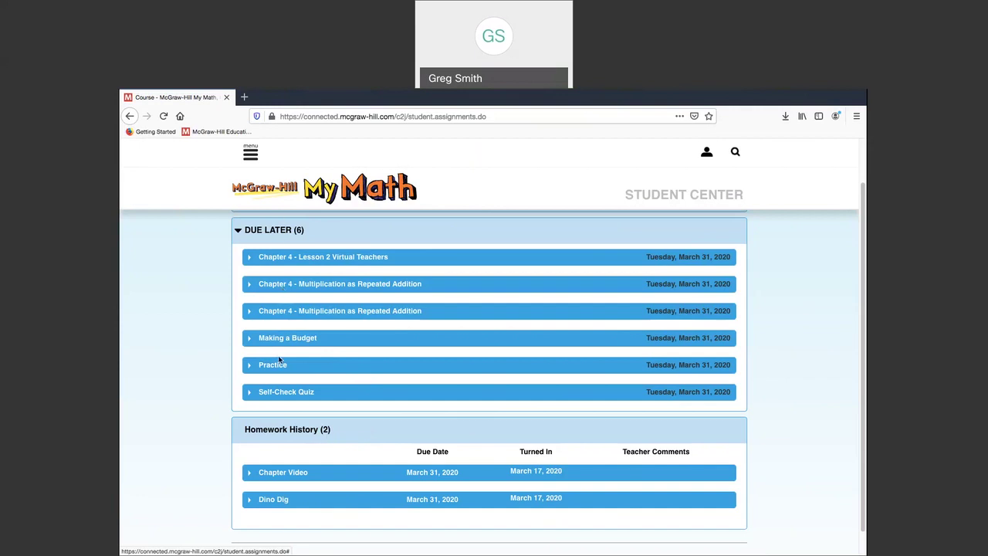
scroll(284, 359, up, 1)
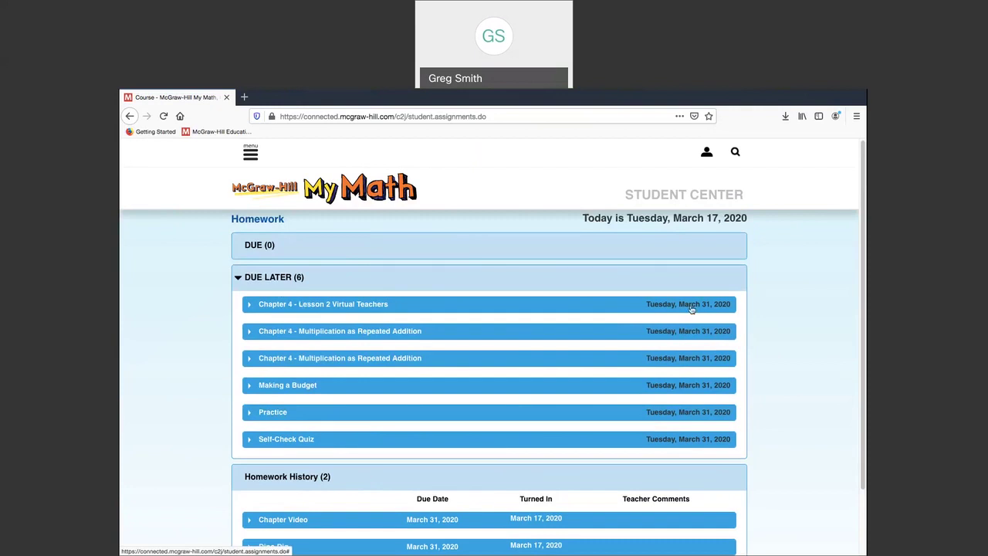
scroll(532, 372, down, 2)
scroll(531, 373, down, 1)
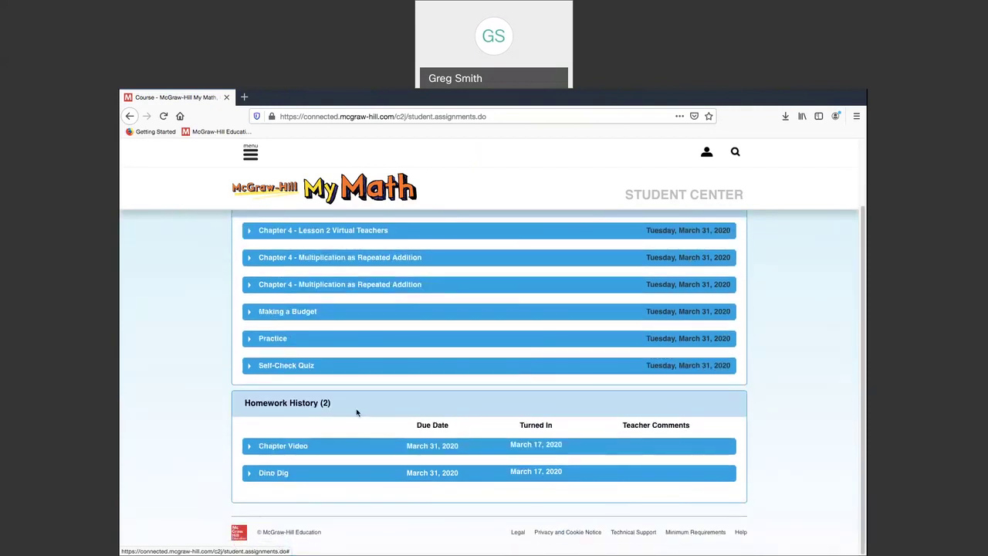
scroll(357, 436, up, 2)
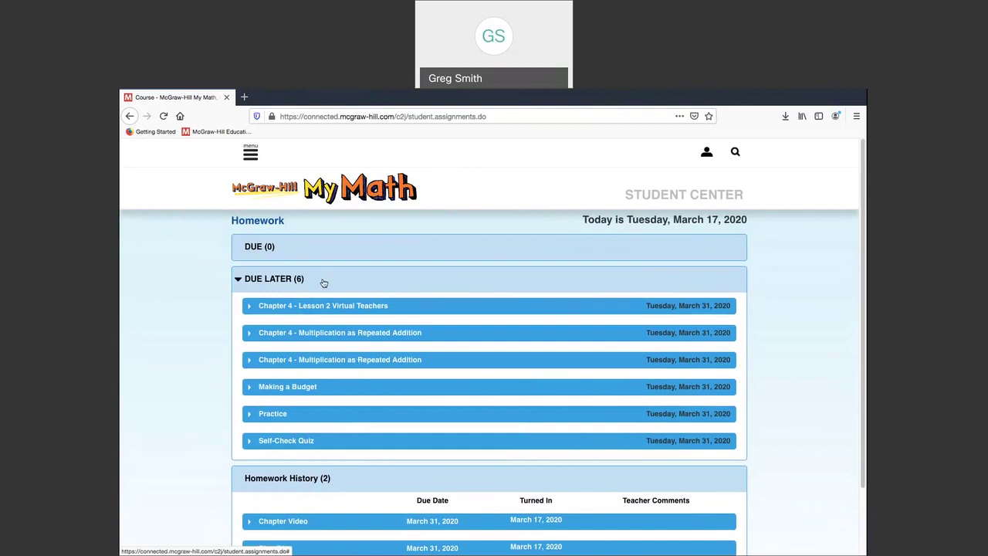
Step: Open the student's assessment page and start taking the SE_Gr3_Ch4_L2_Practice test
click(252, 157)
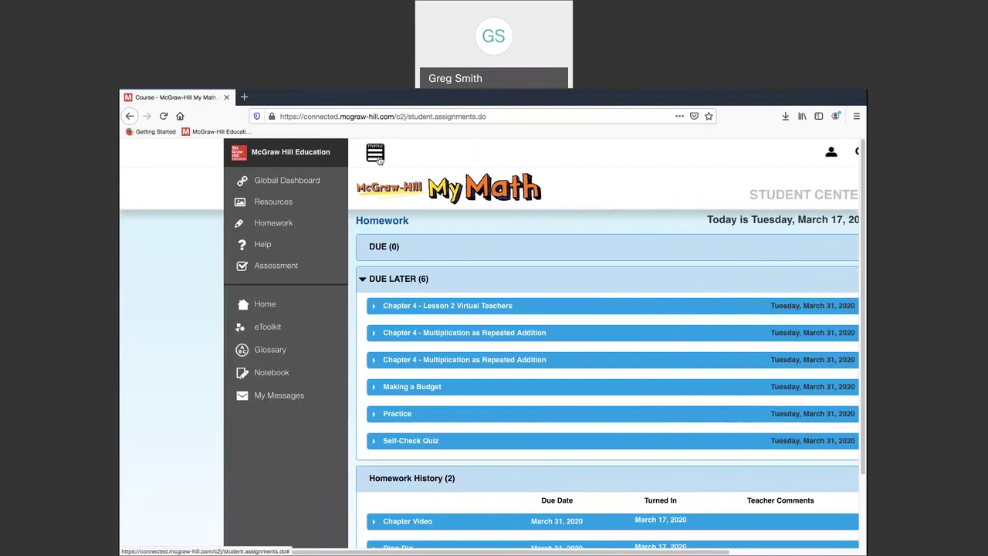
click(289, 266)
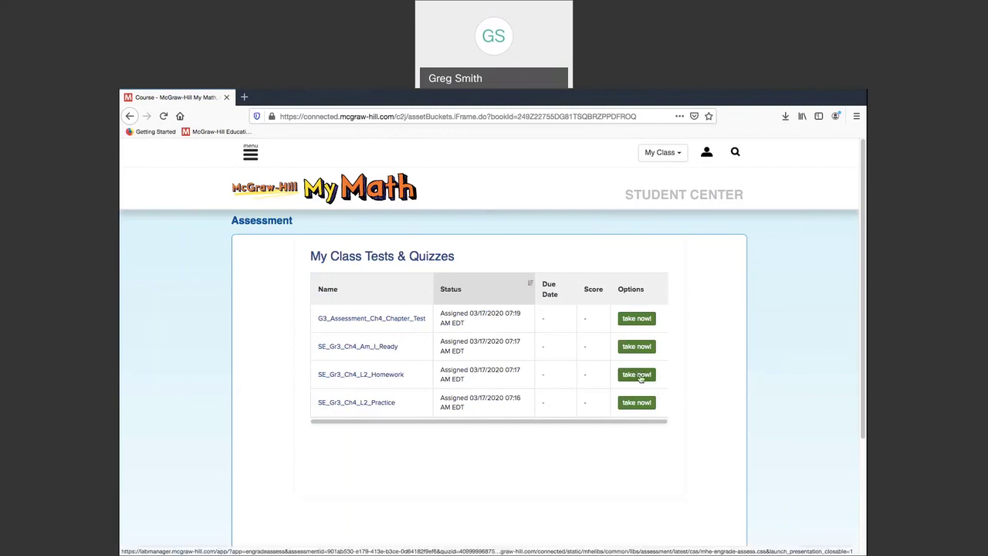
click(641, 405)
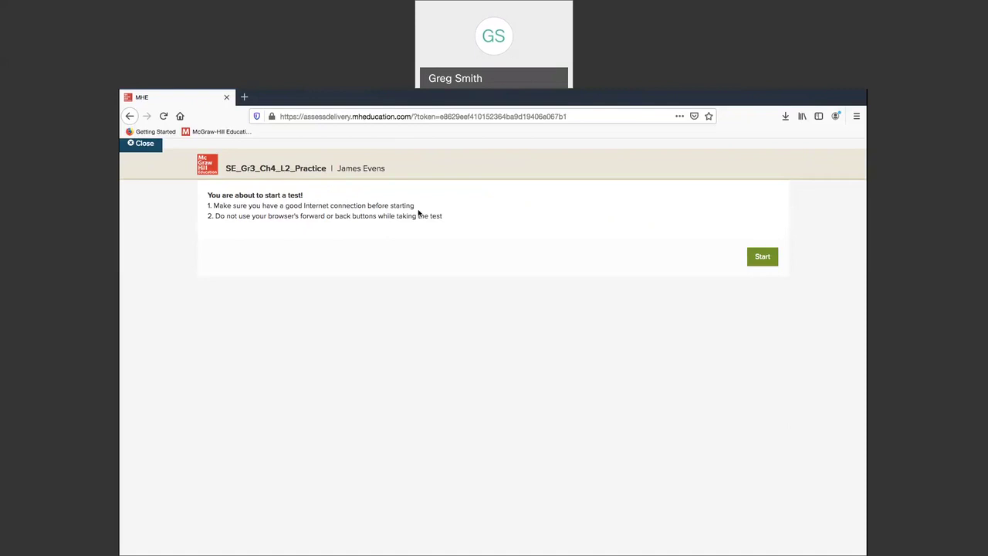
click(761, 258)
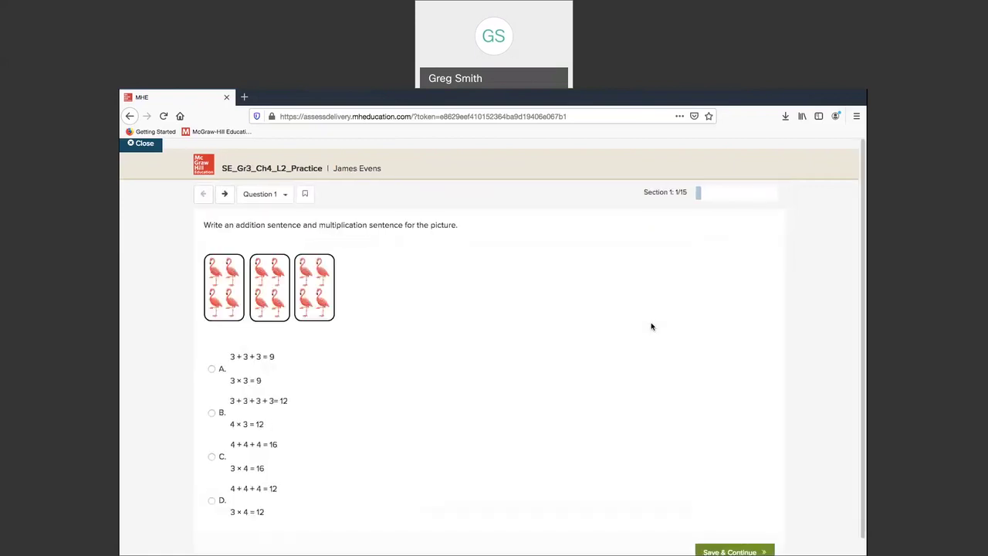
Step: Answer question 1 with option B and question 2 with option C, saving each answer
scroll(502, 413, down, 1)
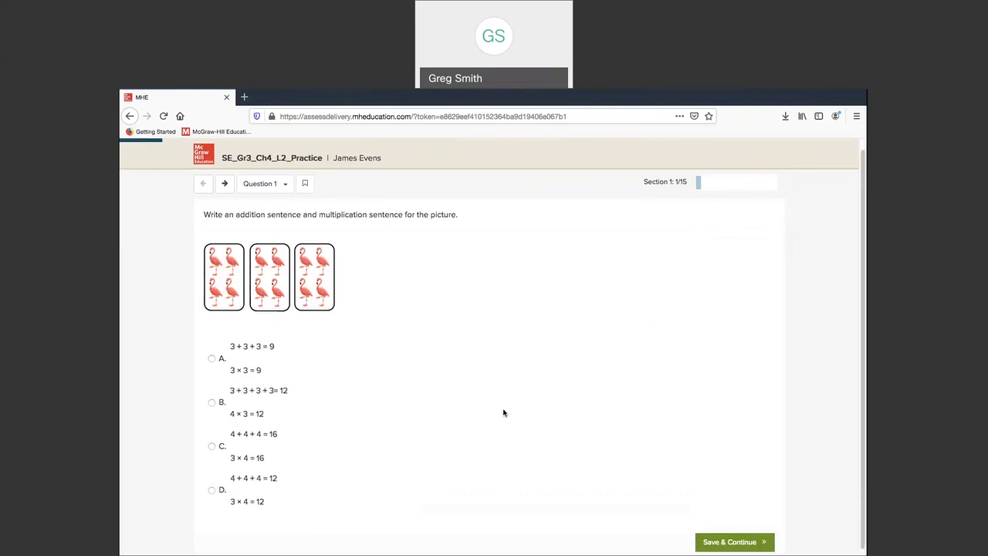
click(213, 401)
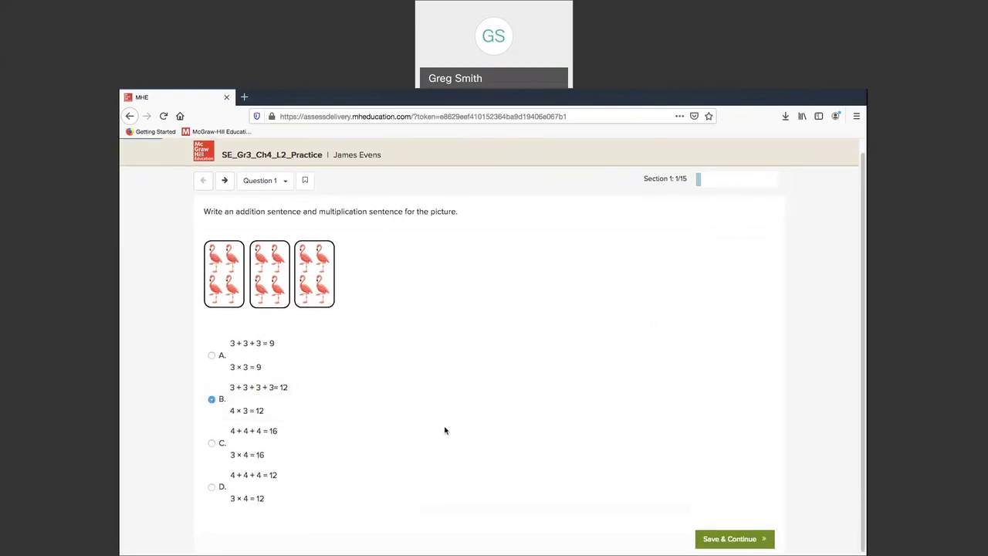
scroll(444, 430, down, 1)
click(723, 536)
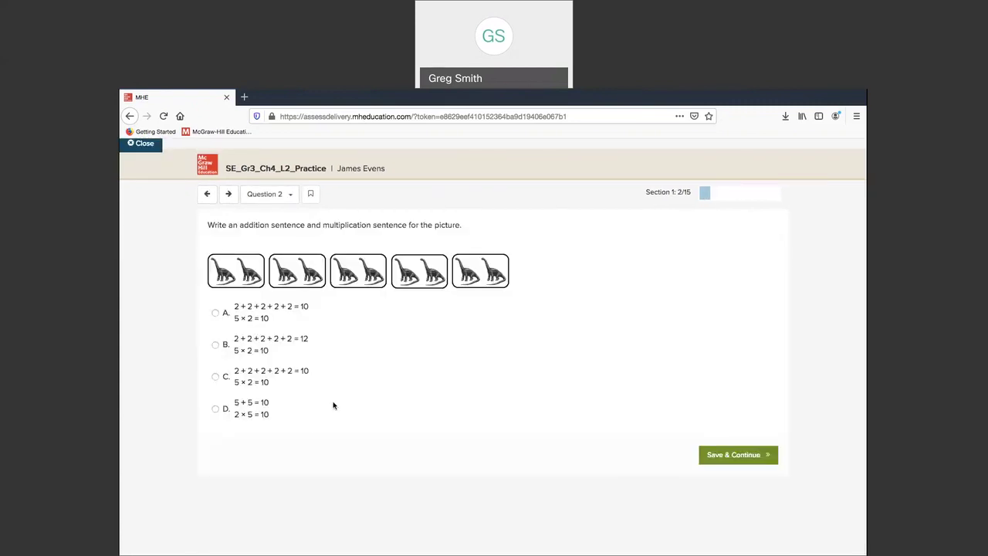
click(241, 378)
click(723, 455)
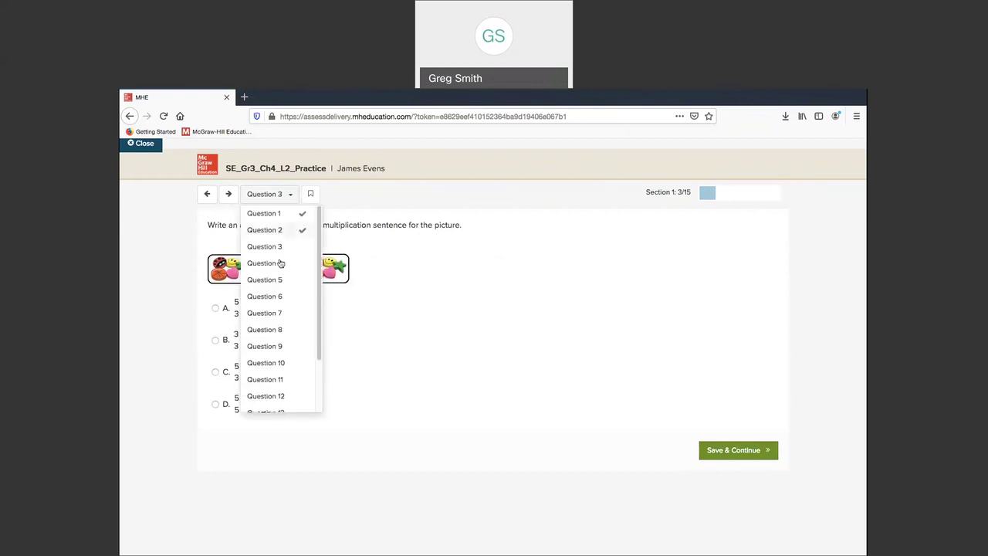
Step: Skip ahead to question 15, continue to the submission page, and close the test without turning it in
scroll(280, 293, down, 2)
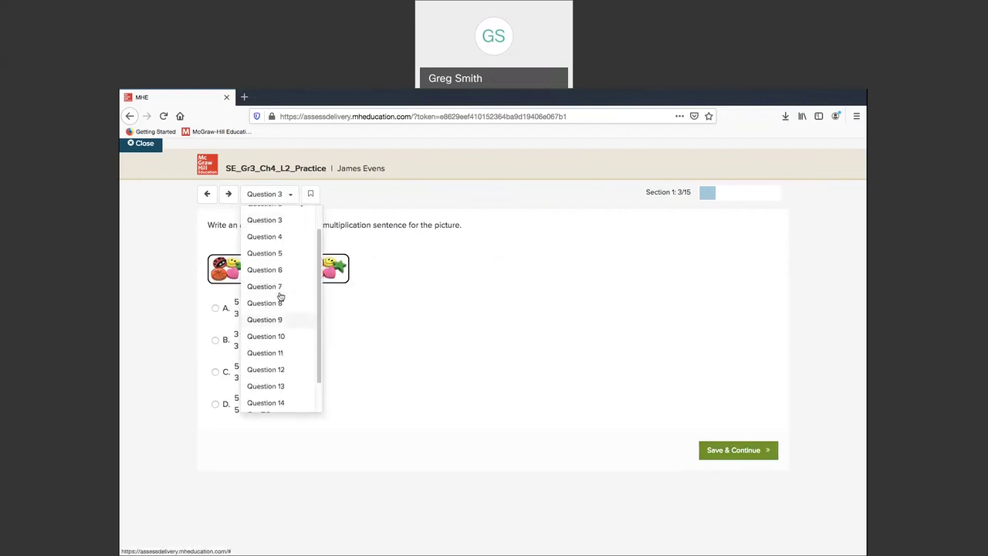
scroll(280, 295, up, 3)
scroll(280, 296, down, 2)
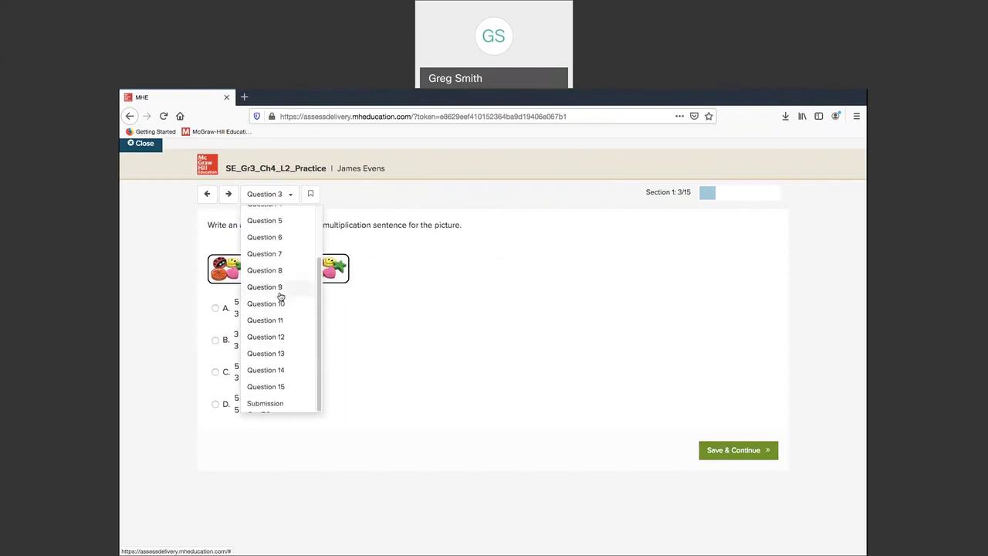
click(291, 388)
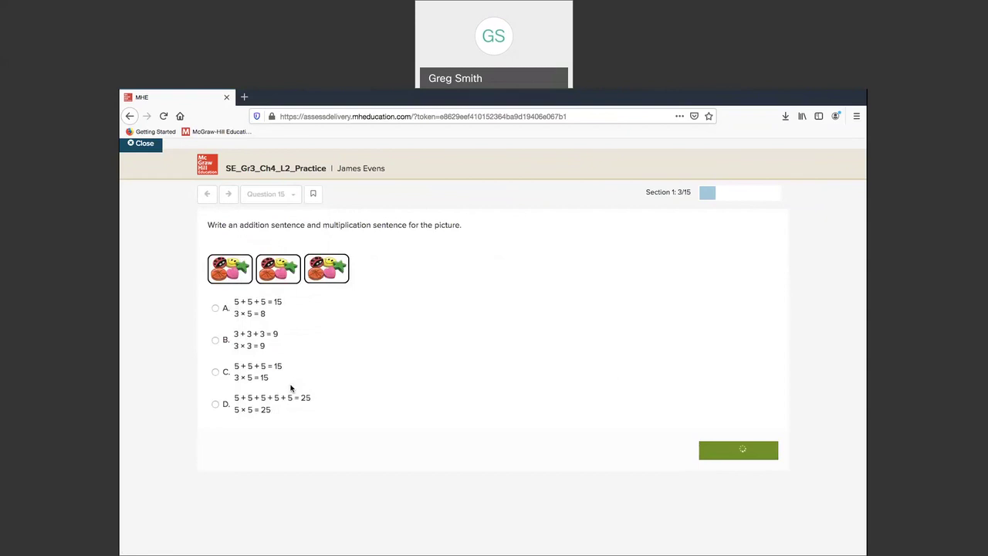
scroll(466, 403, down, 2)
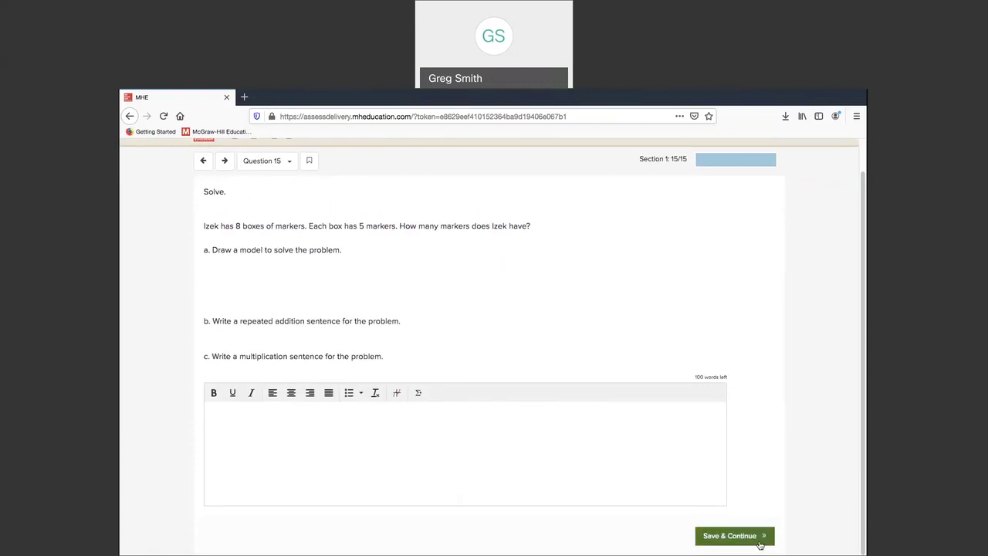
click(748, 536)
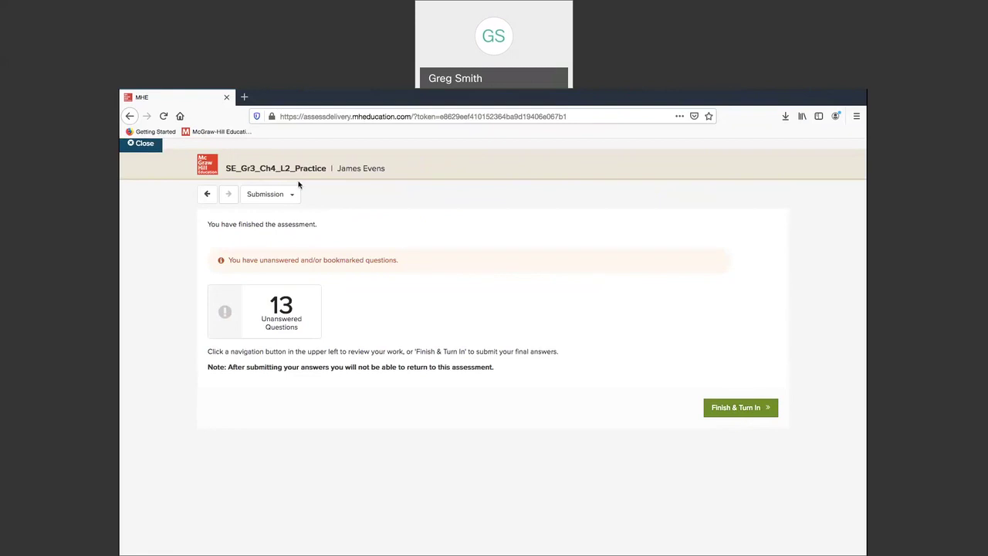
click(147, 148)
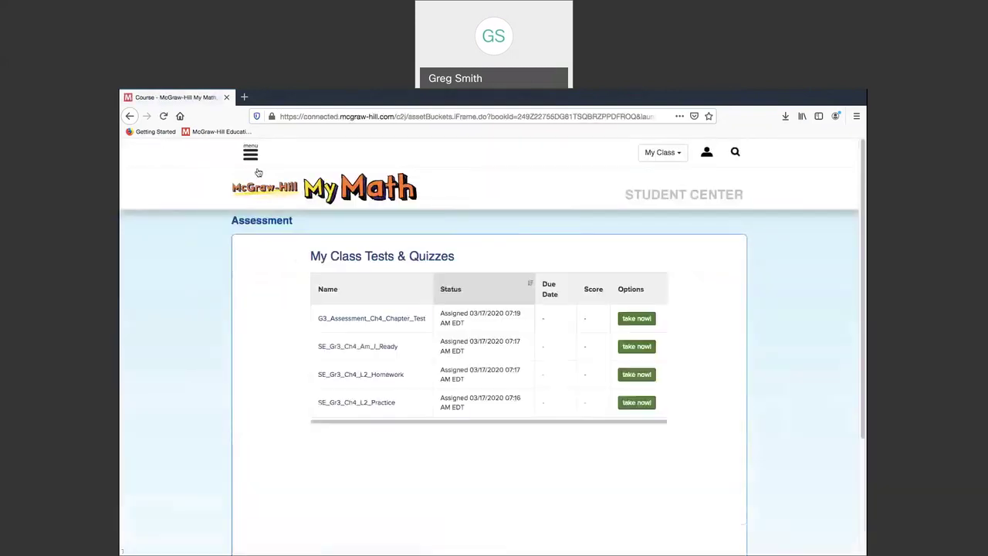
Step: Switch to the Chrome window with the My Math Teacher Center and open its online assessments page for My Class
click(250, 156)
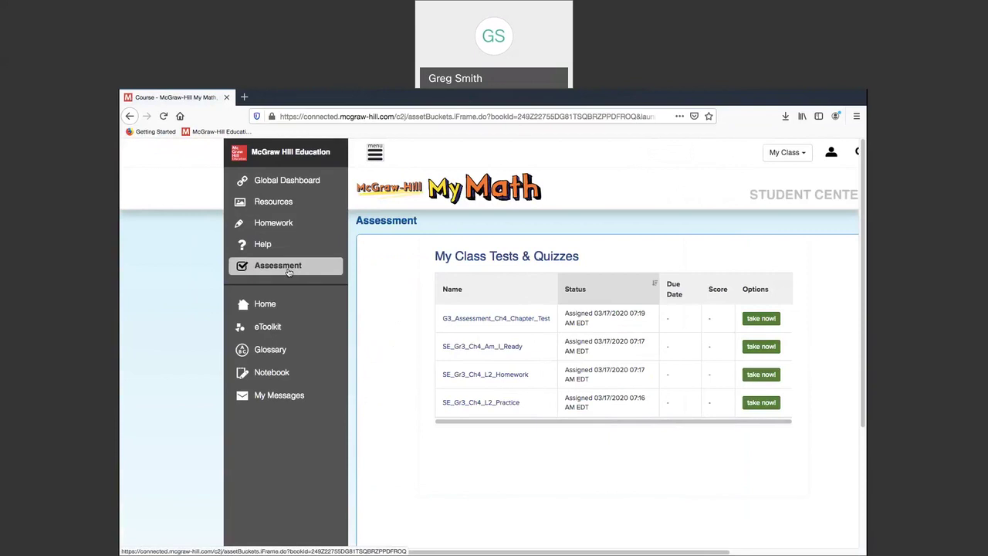
click(373, 155)
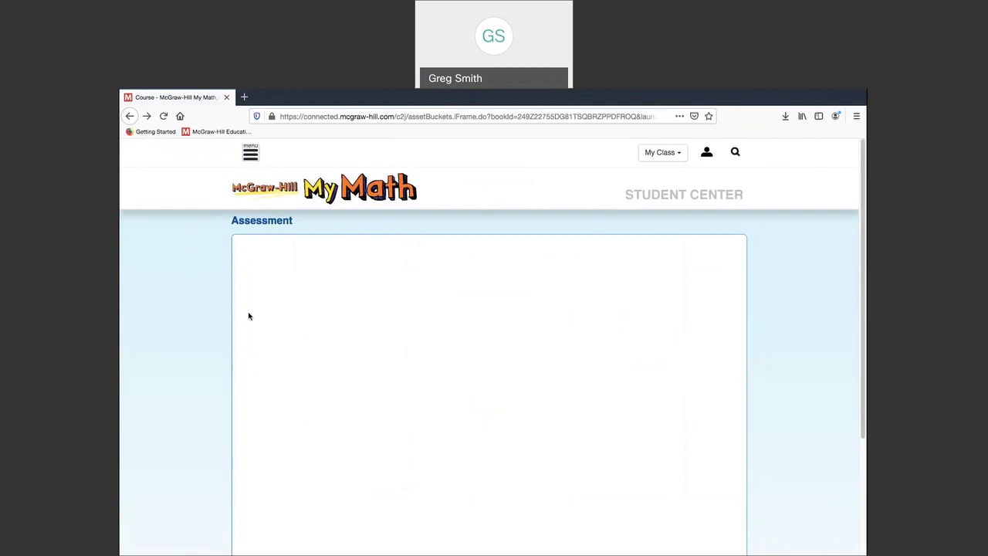
key(alt+Tab)
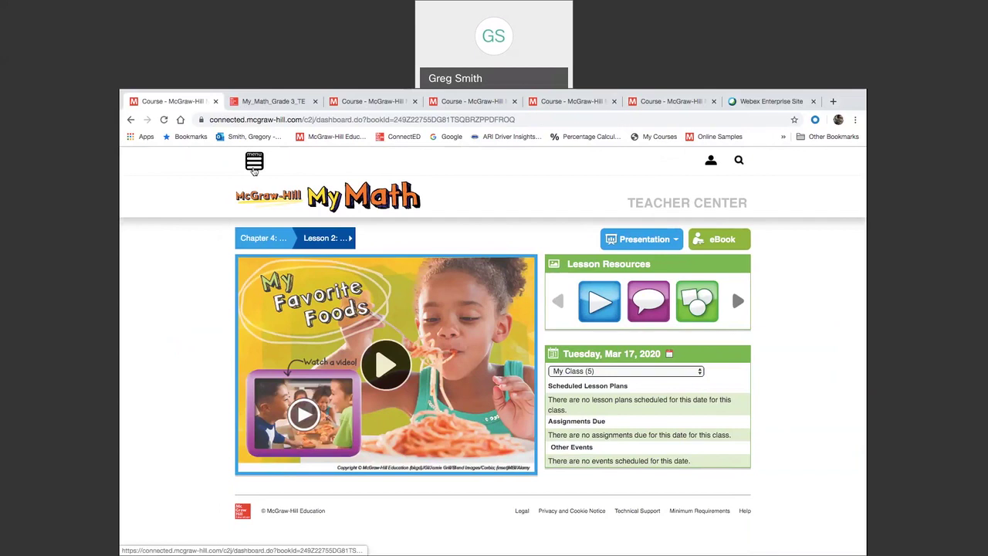
click(253, 166)
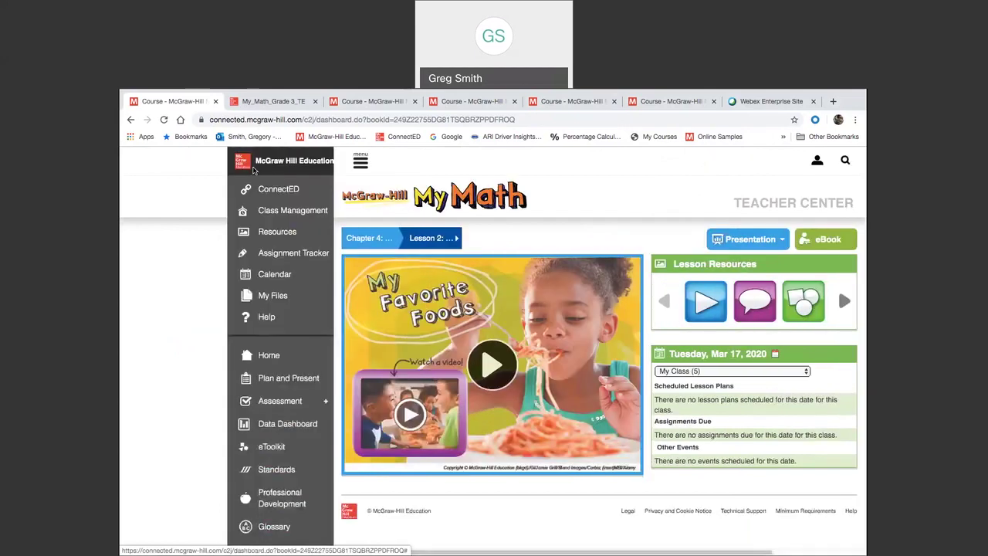
click(301, 405)
click(303, 429)
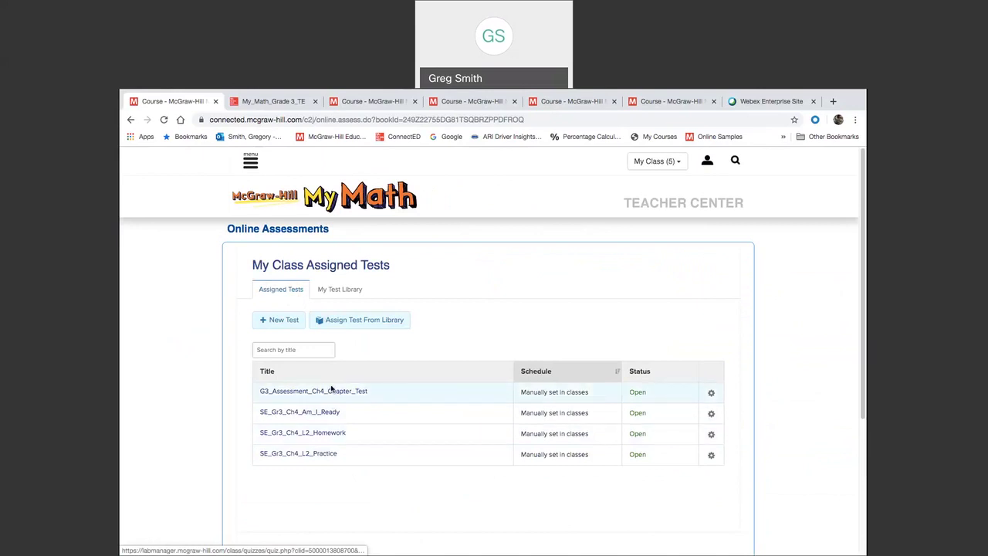
Step: Open the progress and scores of the SE_Gr3_Ch4_L2_Practice test and show its available test options
click(323, 455)
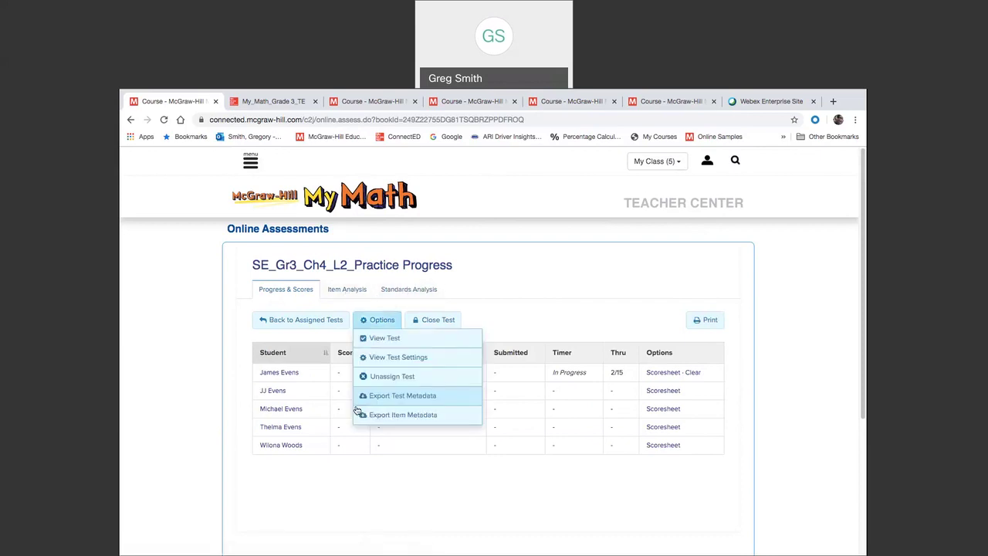
Step: Open the Teacher Center's Professional Development page and look through the Implementation Support resources
click(252, 163)
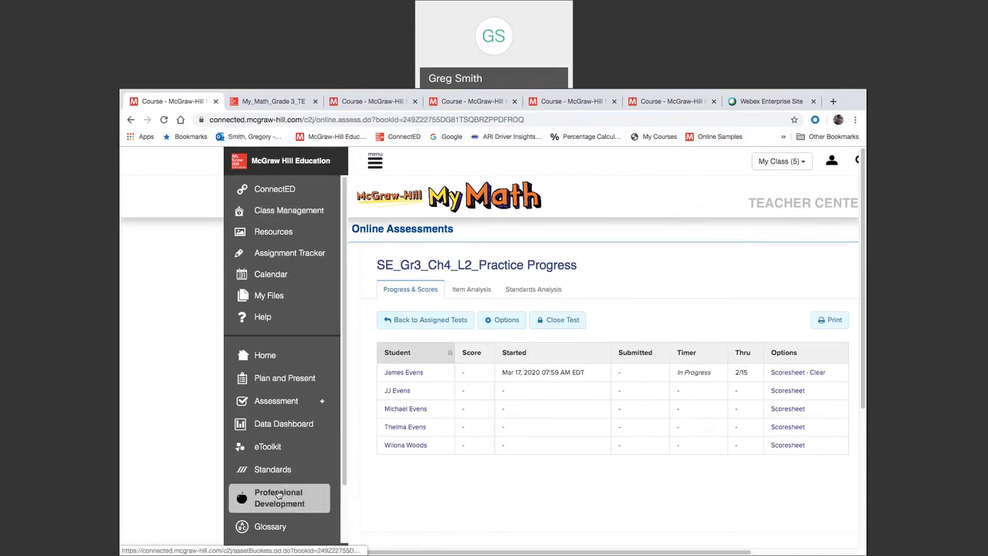
click(279, 495)
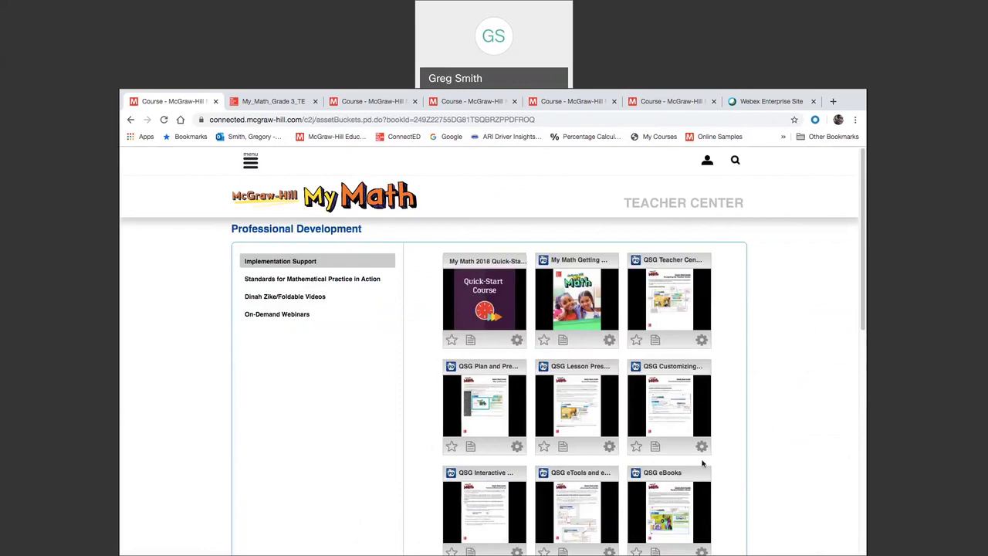
scroll(738, 465, down, 2)
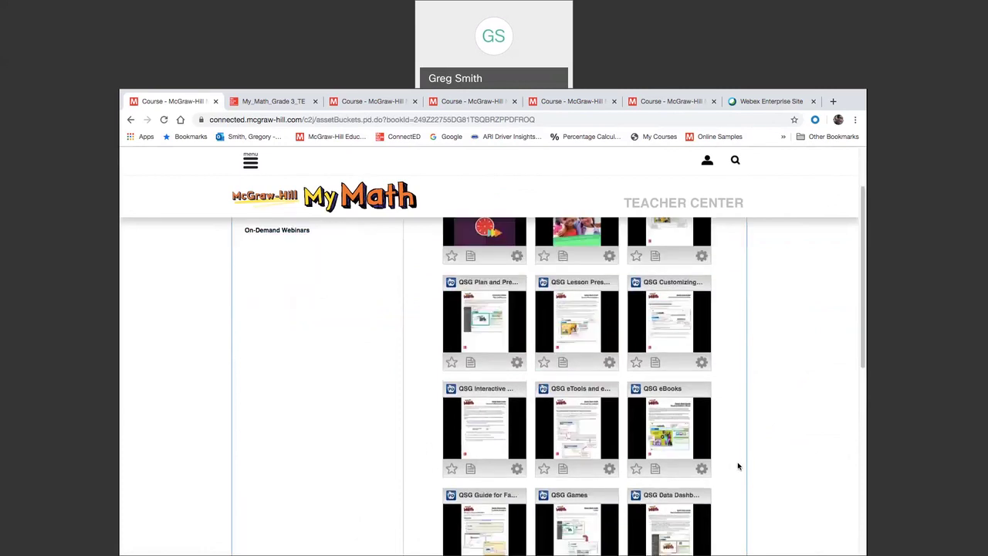
scroll(738, 465, up, 2)
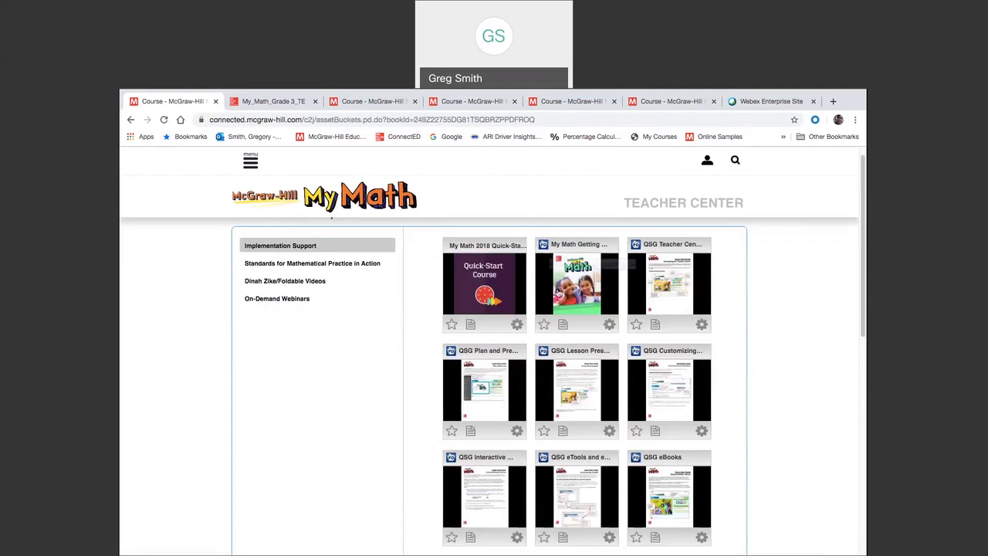
Step: Open the My Math 2018 Quick-Start Course and show its Technology Overview section
click(483, 284)
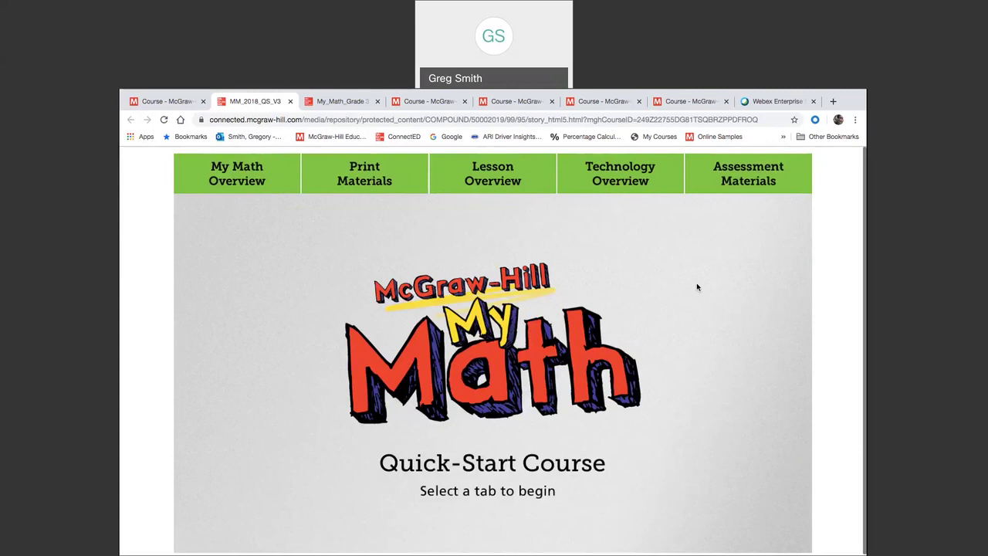
click(610, 186)
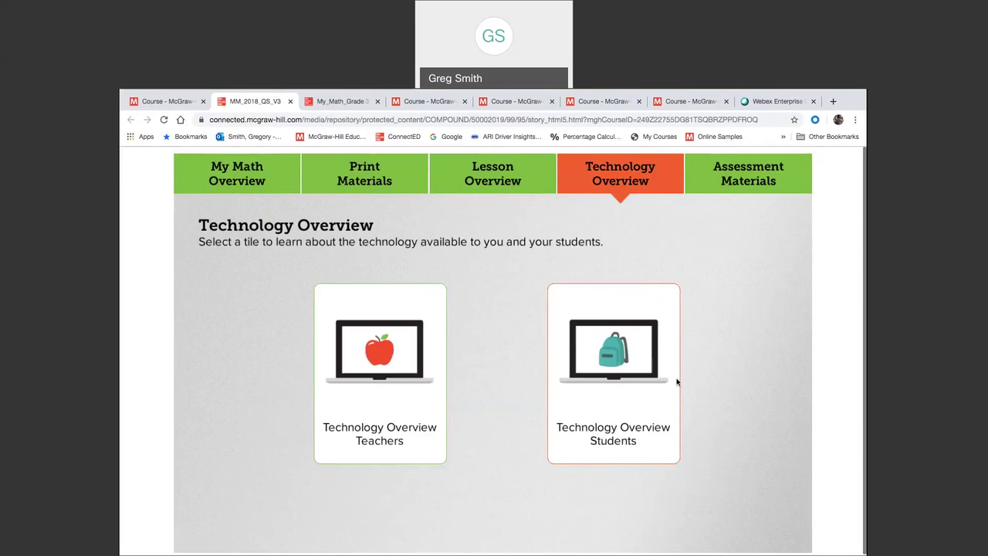
Step: Return to the Teacher Center's home page and take the browser window out of full screen
click(166, 101)
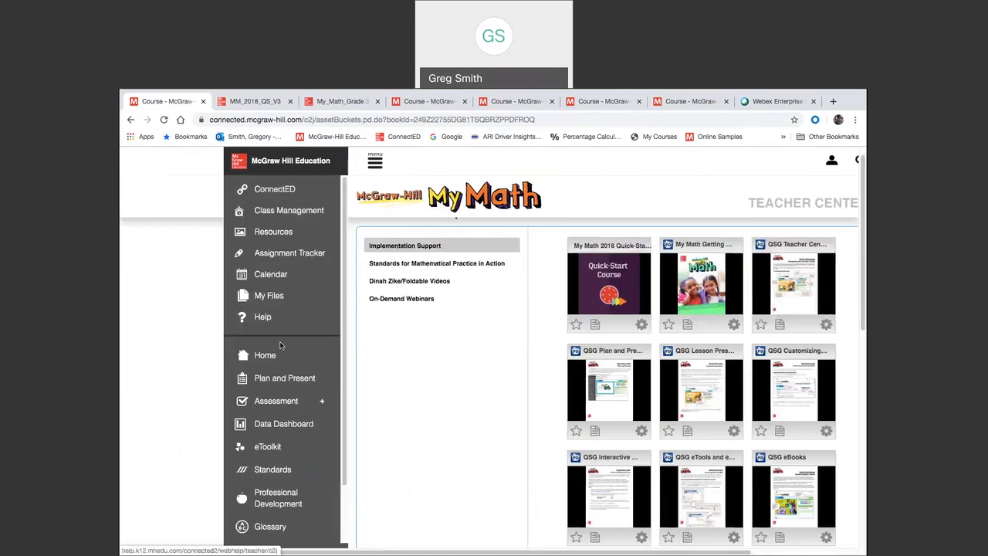
click(278, 356)
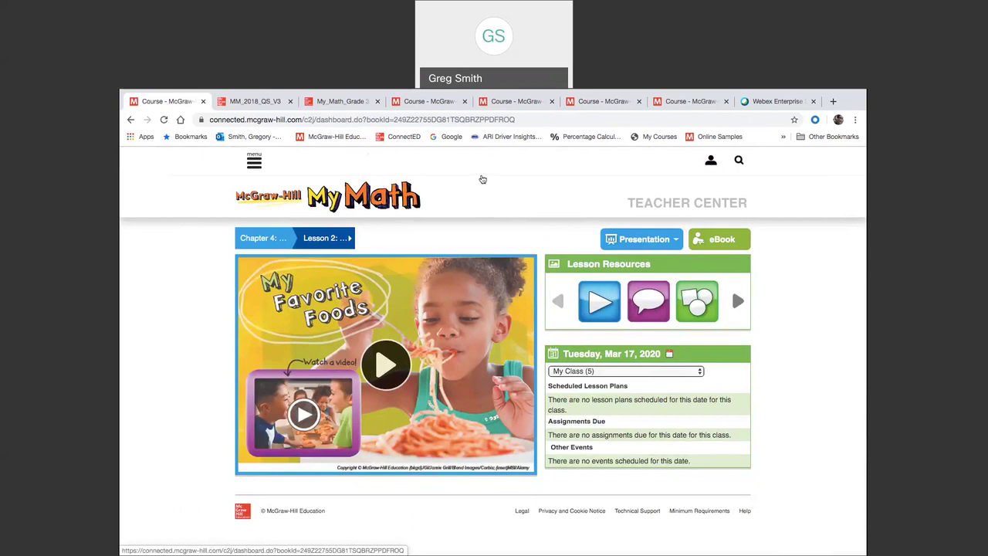
mouse_move(480, 91)
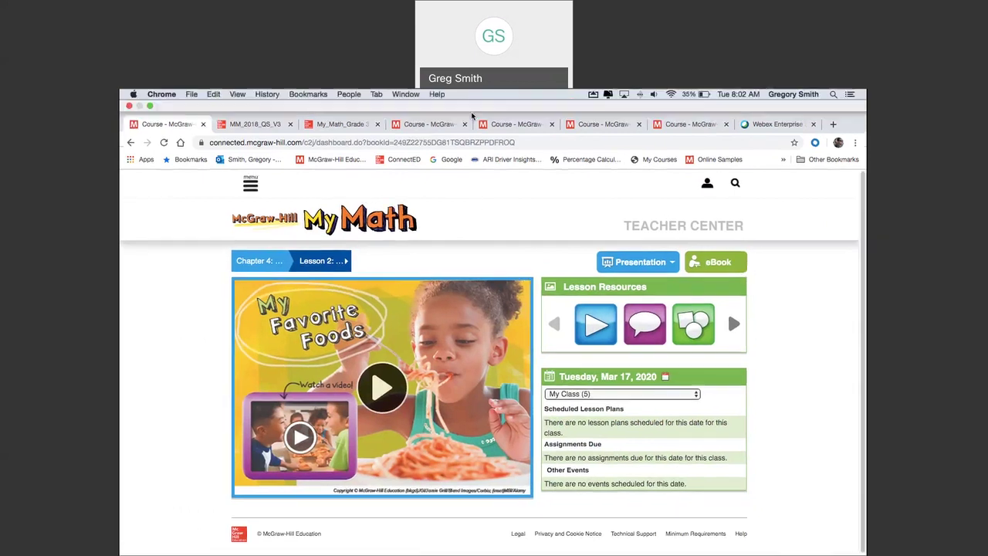
click(149, 107)
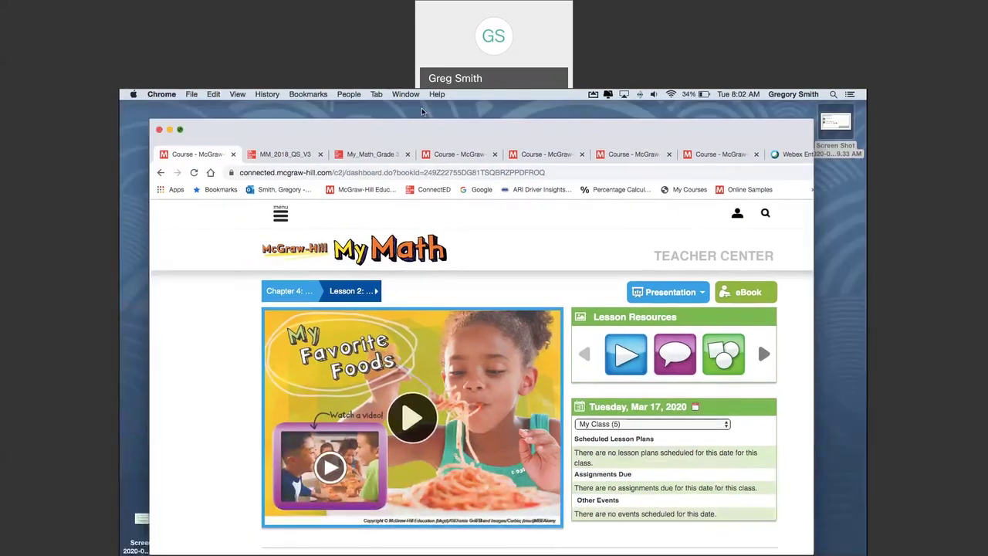